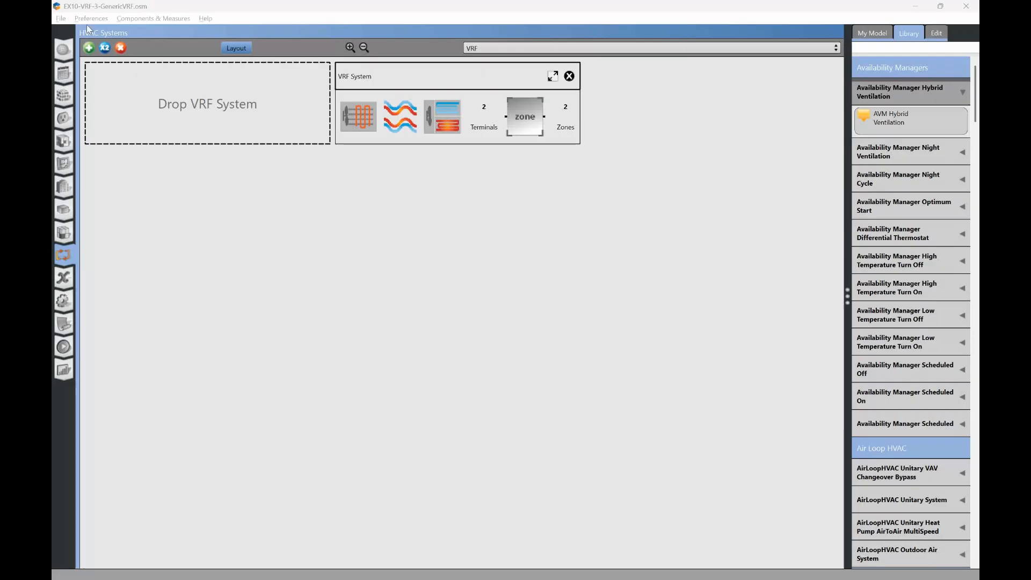
- Save a copy of the model as EX10-VRF-1-MitsuVRF.osm in the EX10-VRF-2-OEM folder, replacing the existing file
left_click(62, 19)
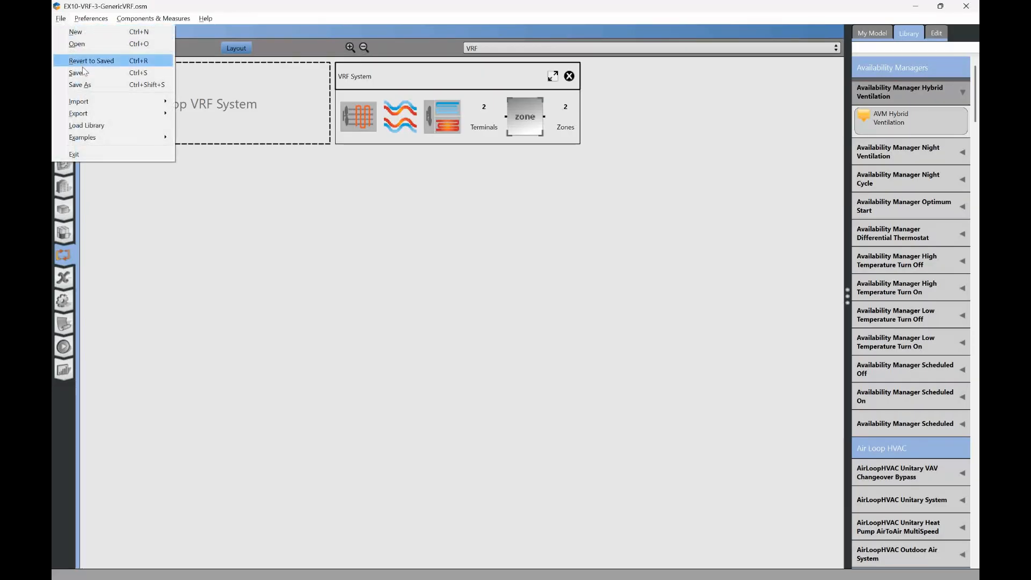
left_click(87, 84)
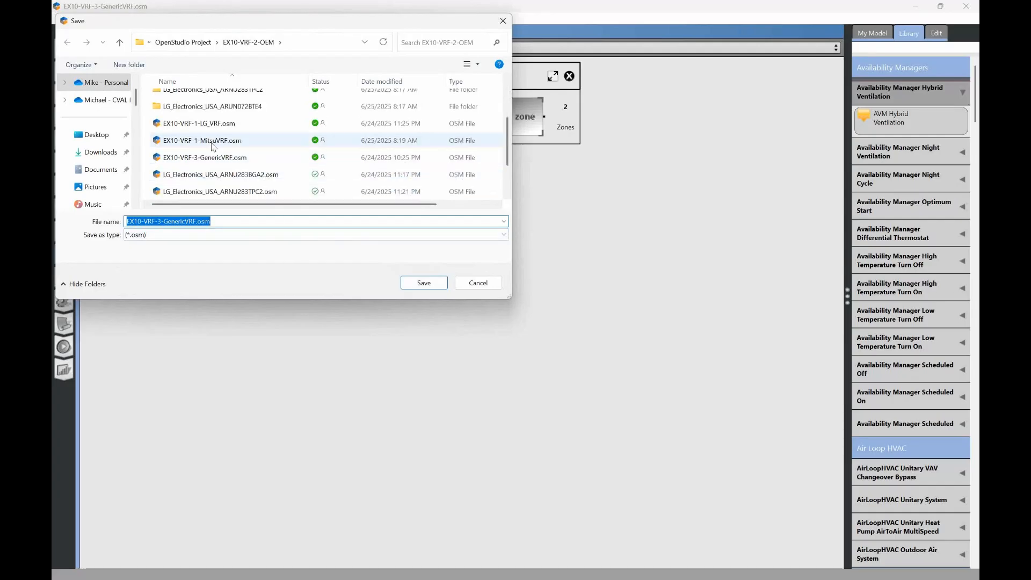
left_click(213, 144)
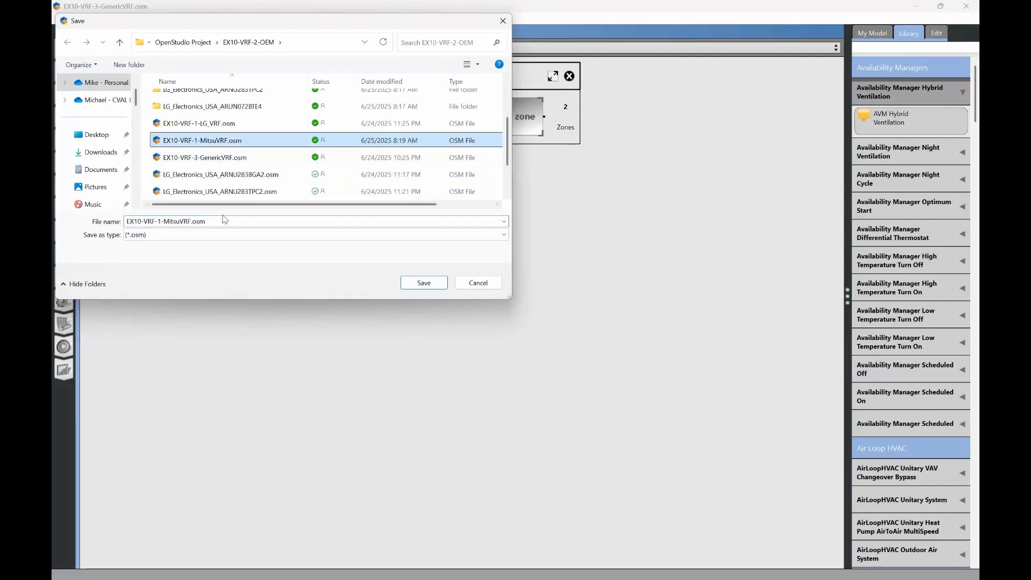
left_click(429, 283)
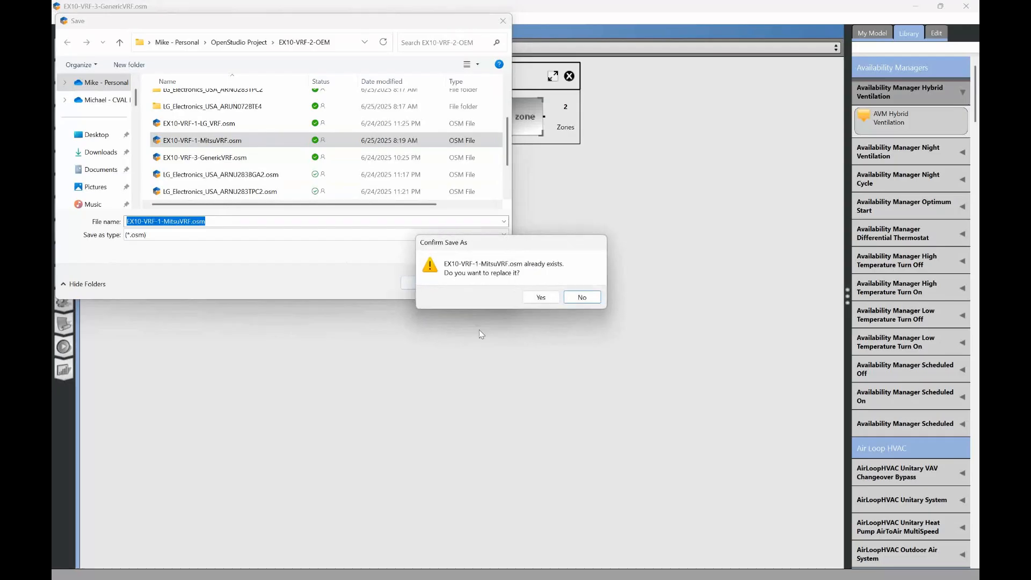
left_click(540, 297)
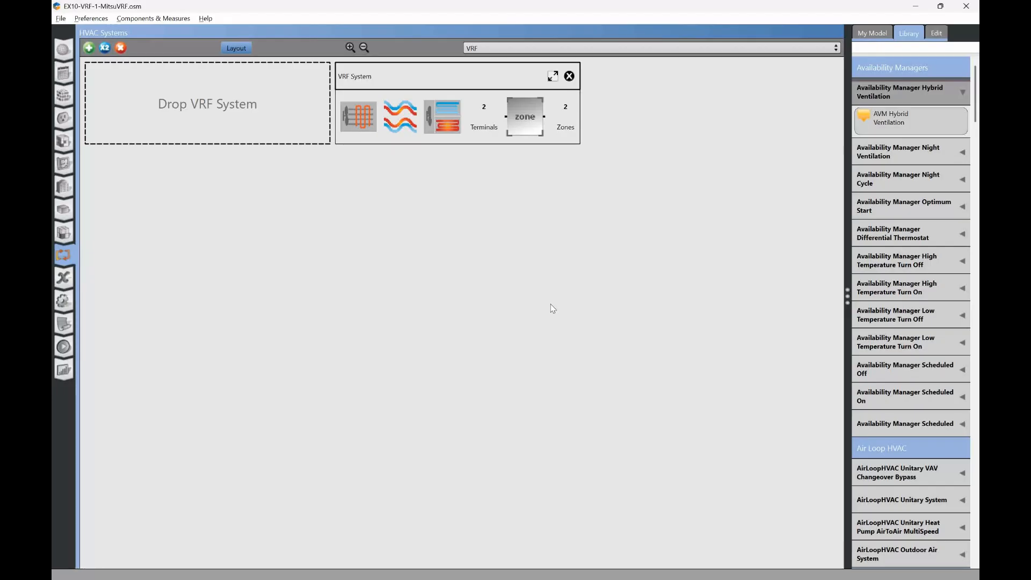
- Switch to the Building Component Library in the browser, search for "mitsubishi" and download the Library Mitsubishi component
key("alt+Tab")
key("Tab")
key("Tab")
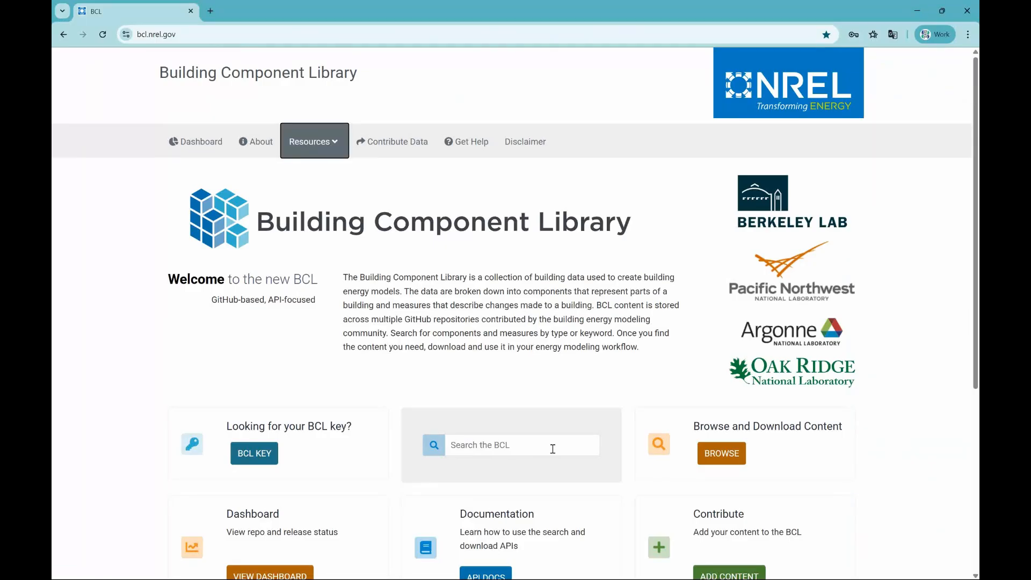
left_click(523, 447)
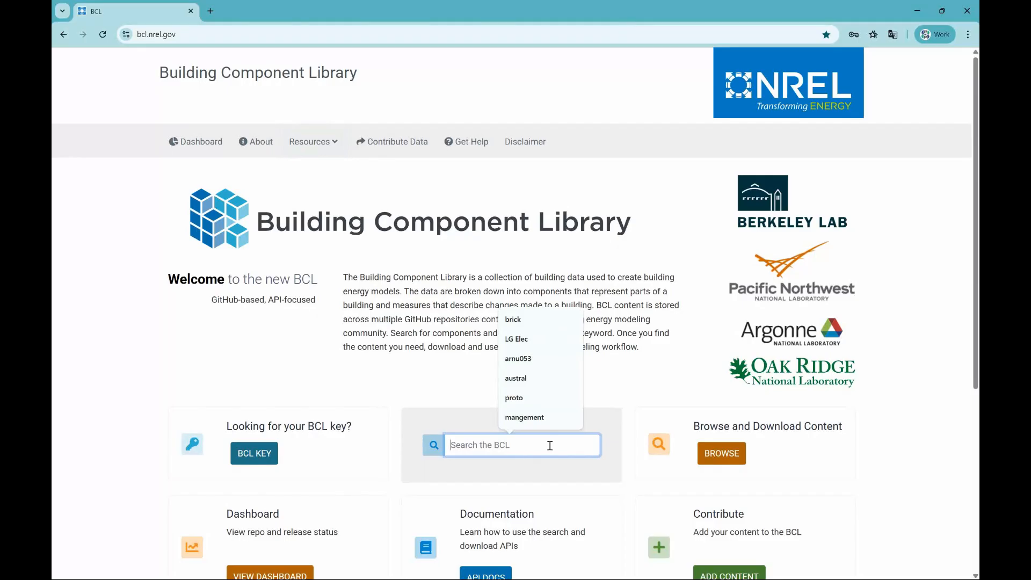
type("Mi")
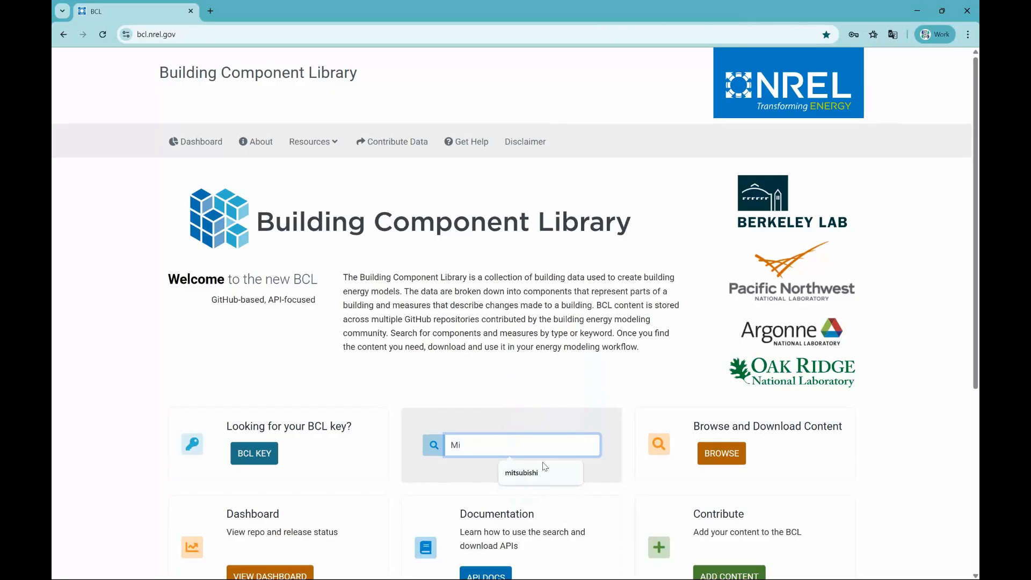
left_click(544, 466)
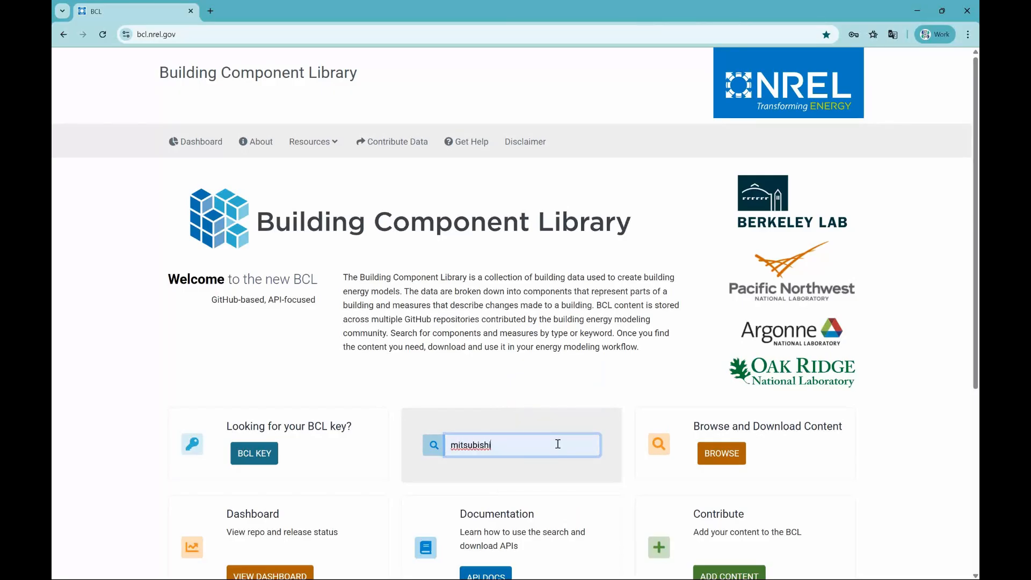
key("Return")
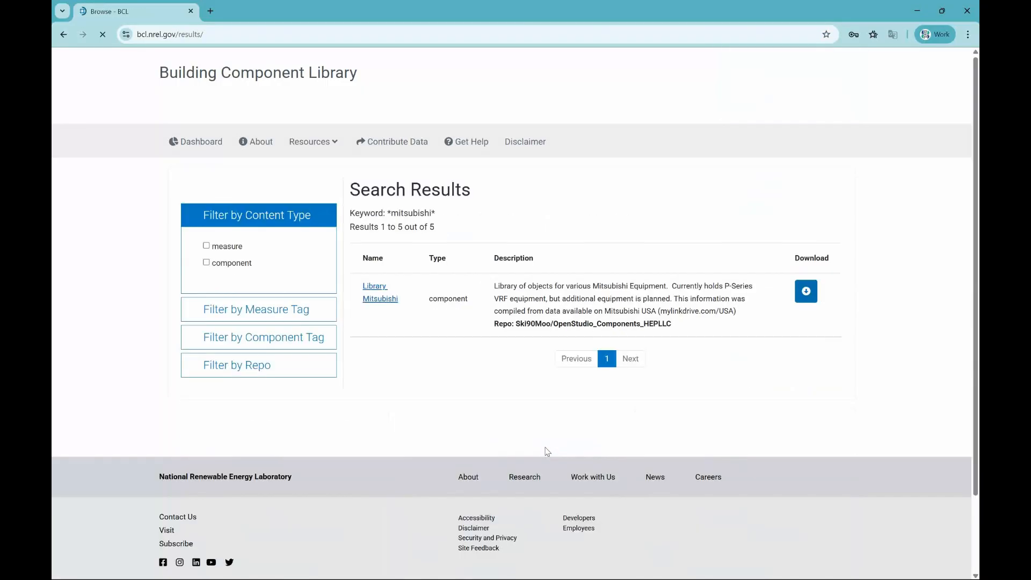
left_click(808, 293)
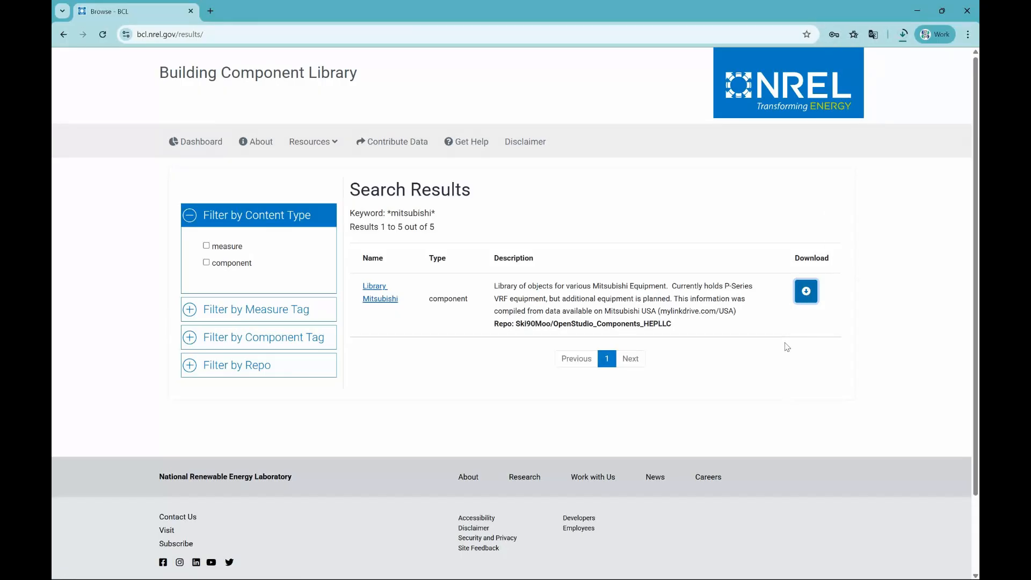
- Open the downloaded component (6).zip from the Downloads folder in File Explorer and go to the files folder inside Library_Mitsubishi
key("super+e")
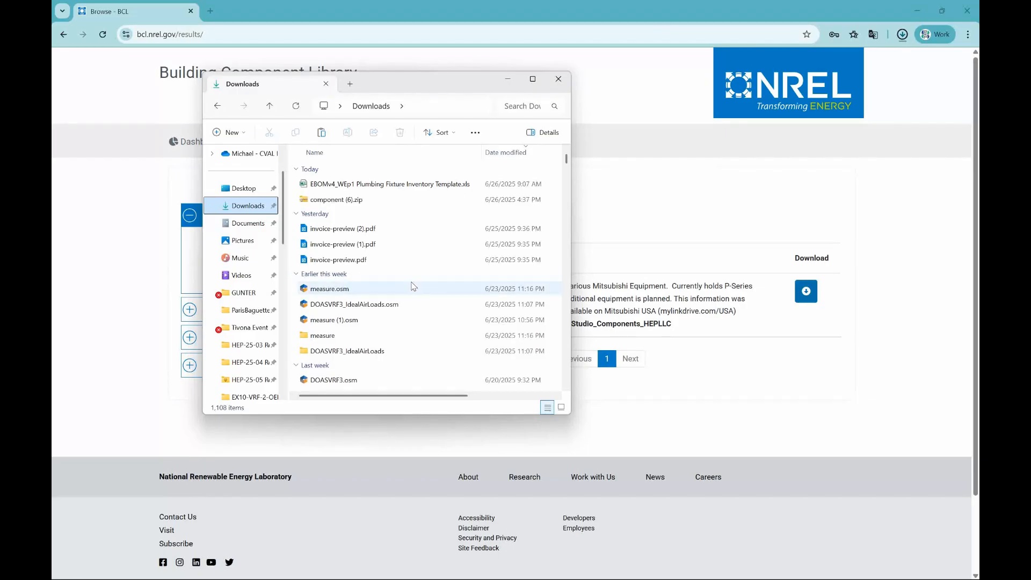
double_click(340, 201)
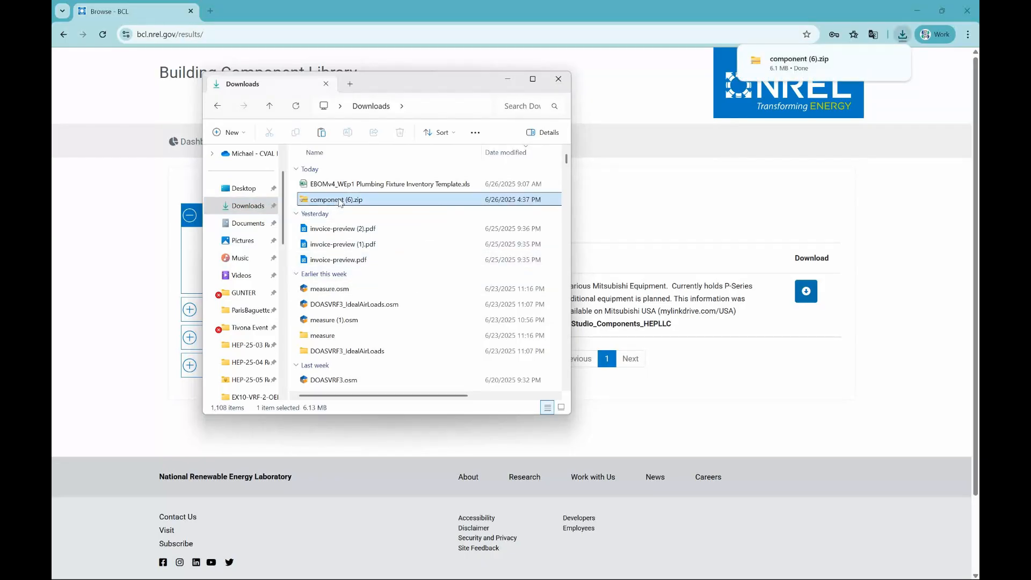
double_click(347, 176)
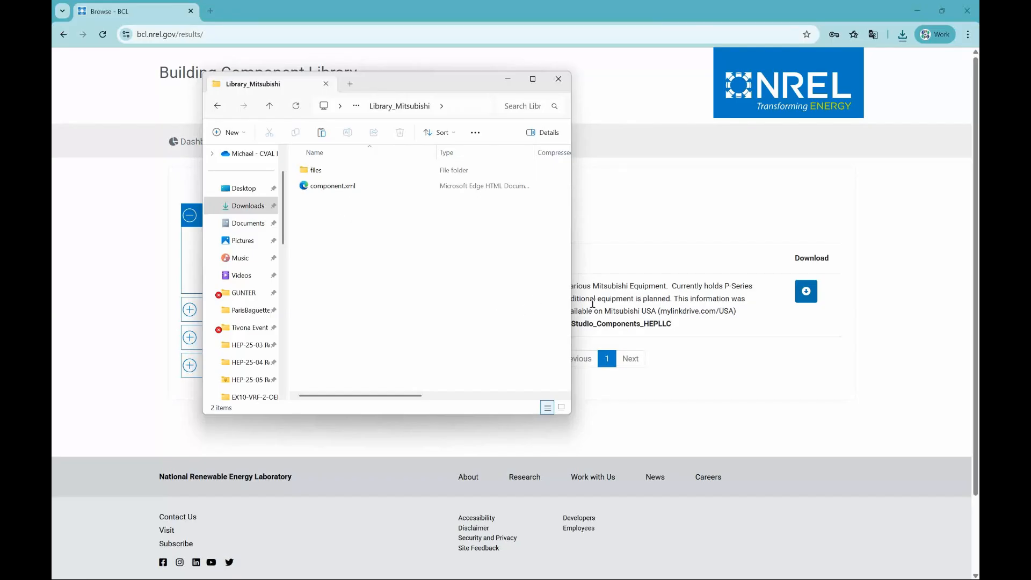
left_click(712, 361)
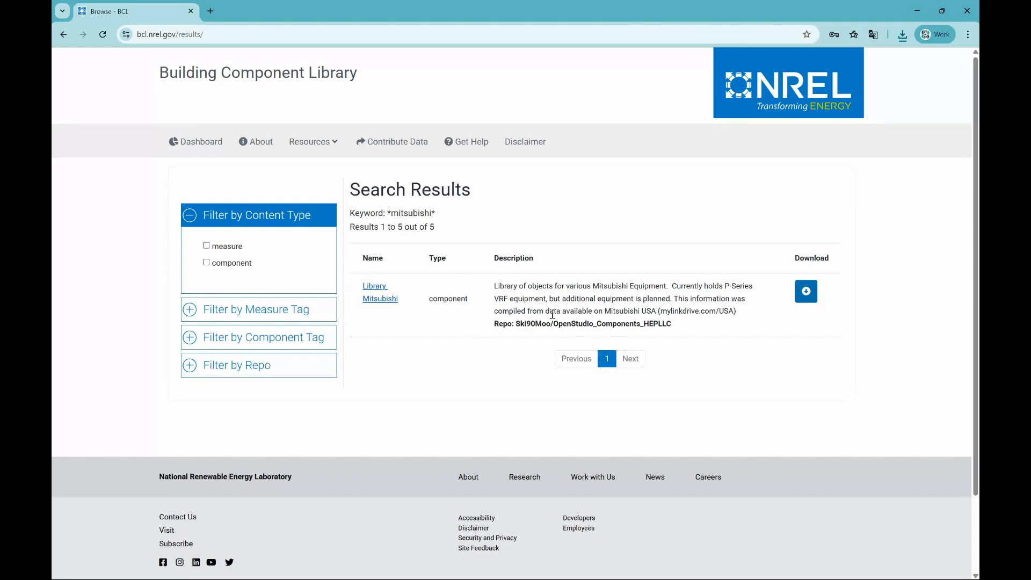
key("alt+Tab")
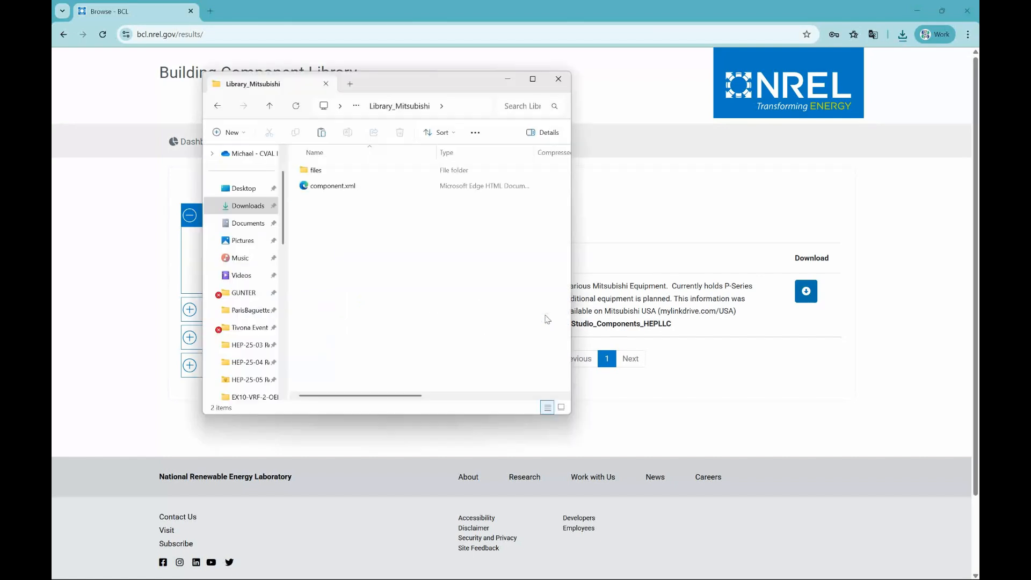
double_click(321, 172)
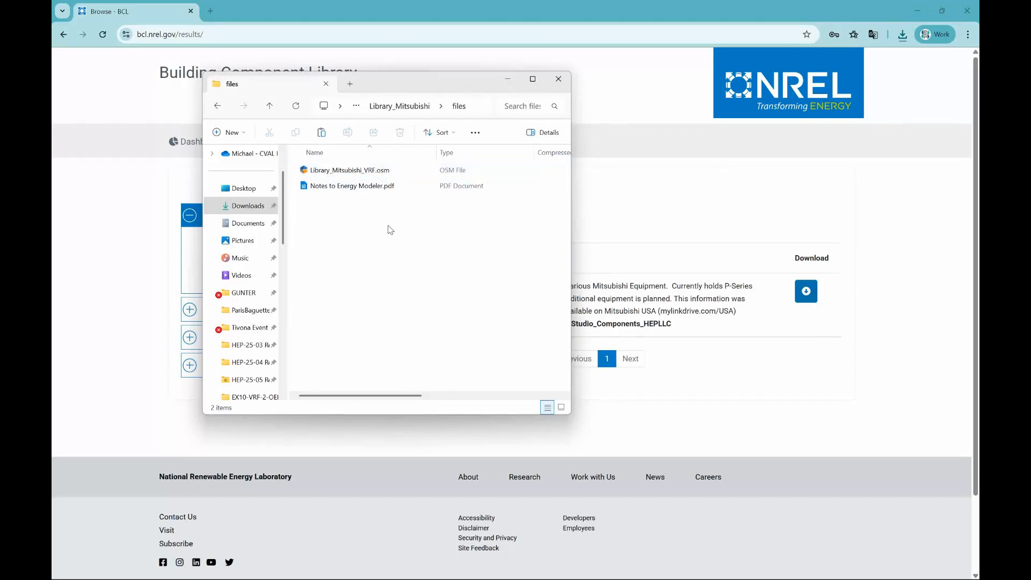
- Copy Library_Mitsubishi_VRF.osm and Notes to Energy Modeler.pdf into the EX10-VRF-2-OEM project folder, replacing the files of the same name
left_click_drag(374, 224, 339, 163)
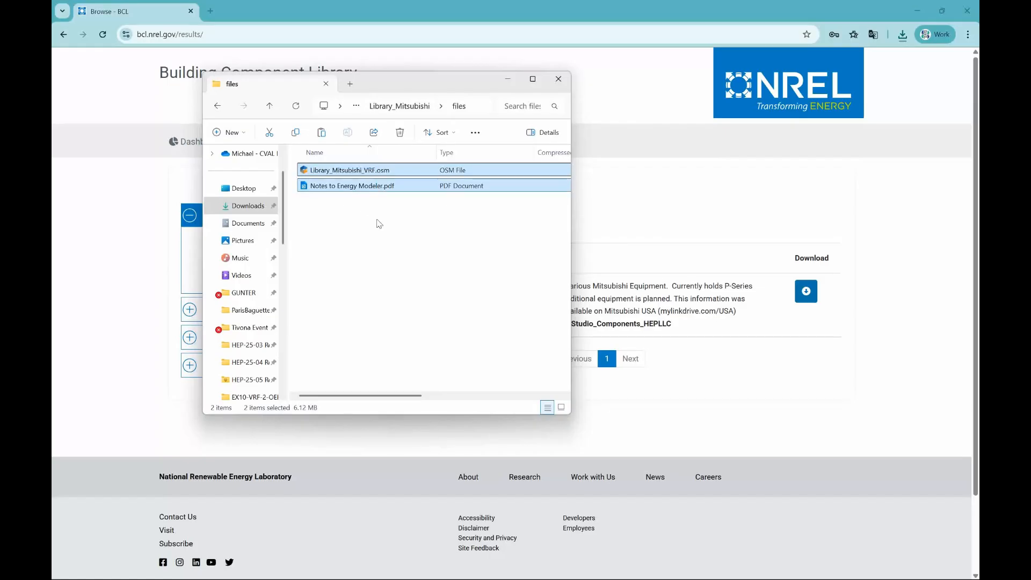
key("alt+Tab")
key("alt+Tab")
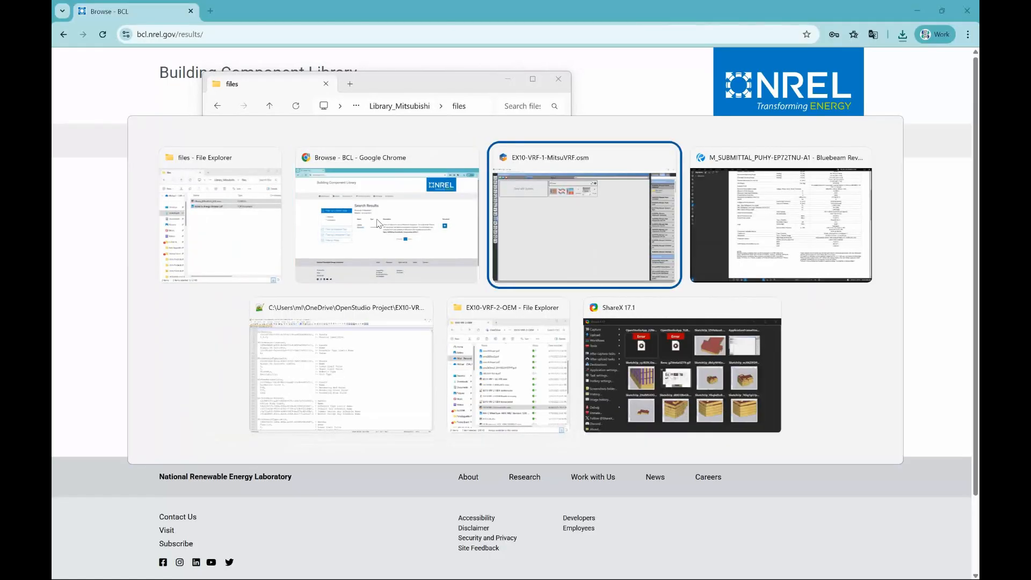
key("alt+Tab")
key("alt+Tab")
key("alt+Tab")
left_click(633, 341)
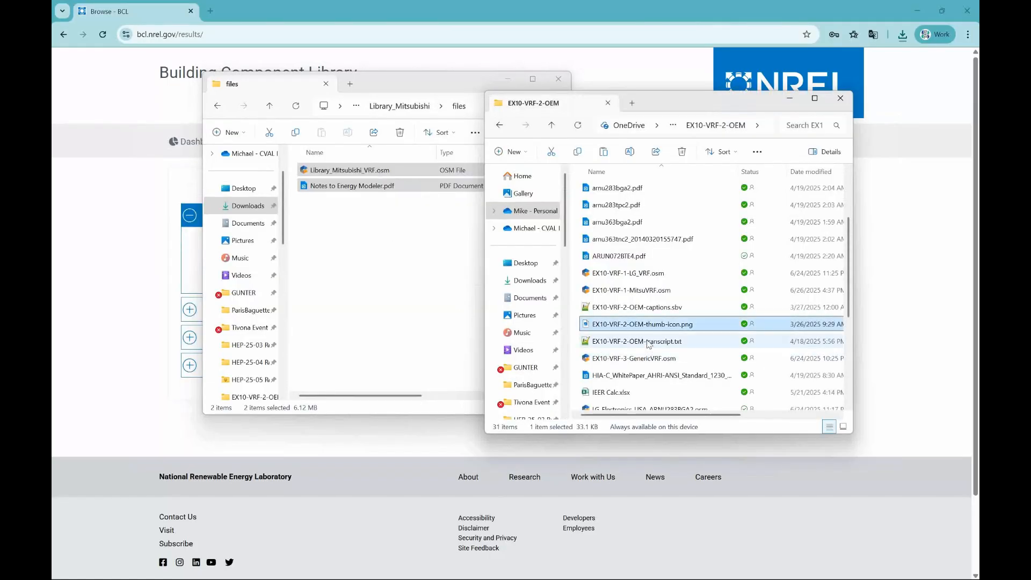
key("ctrl+v")
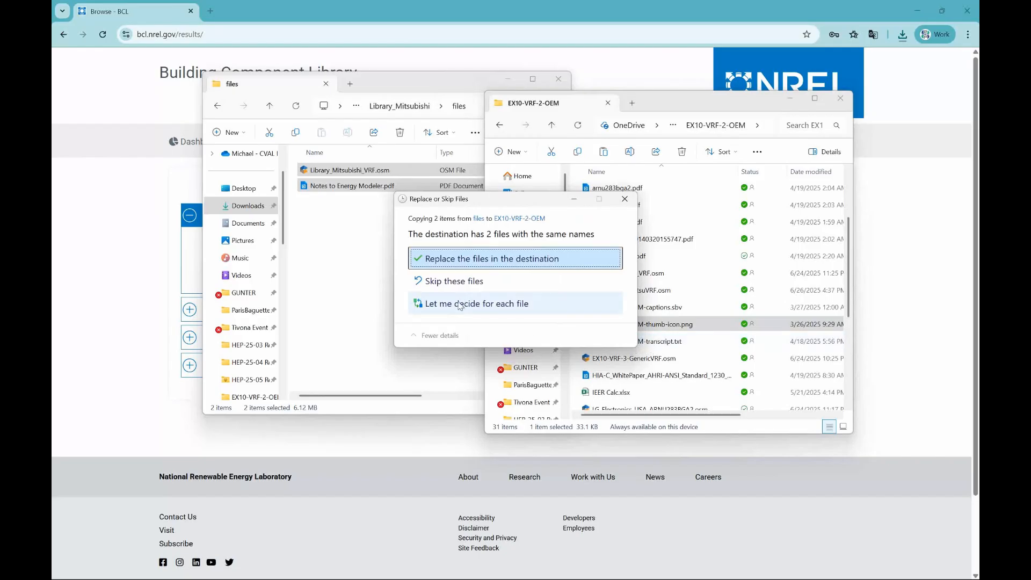
left_click(556, 263)
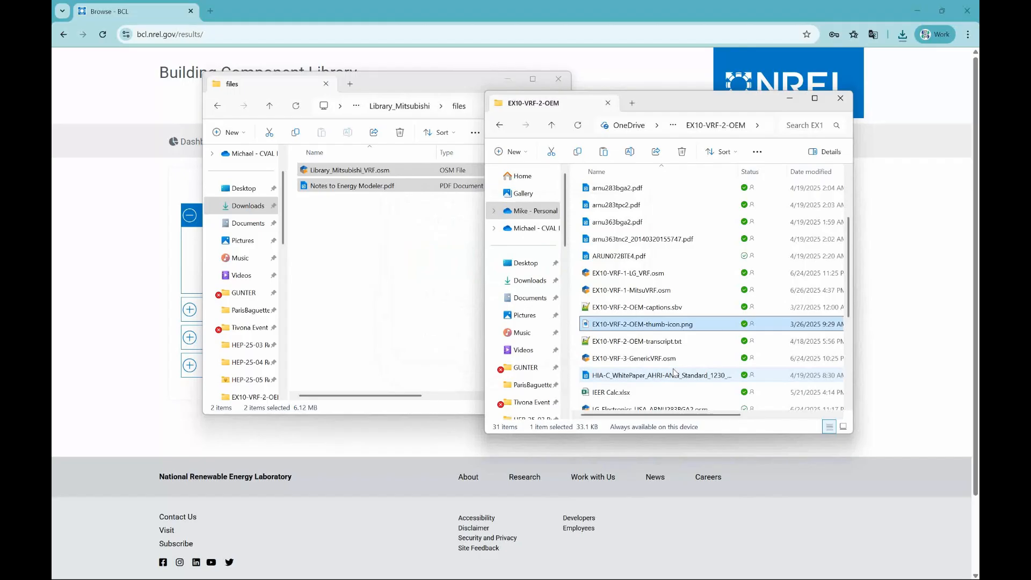
- Copy the full file path of Library_Mitsubishi_VRF.osm in the EX10-VRF-2-OEM folder
scroll(674, 372, "down", 4)
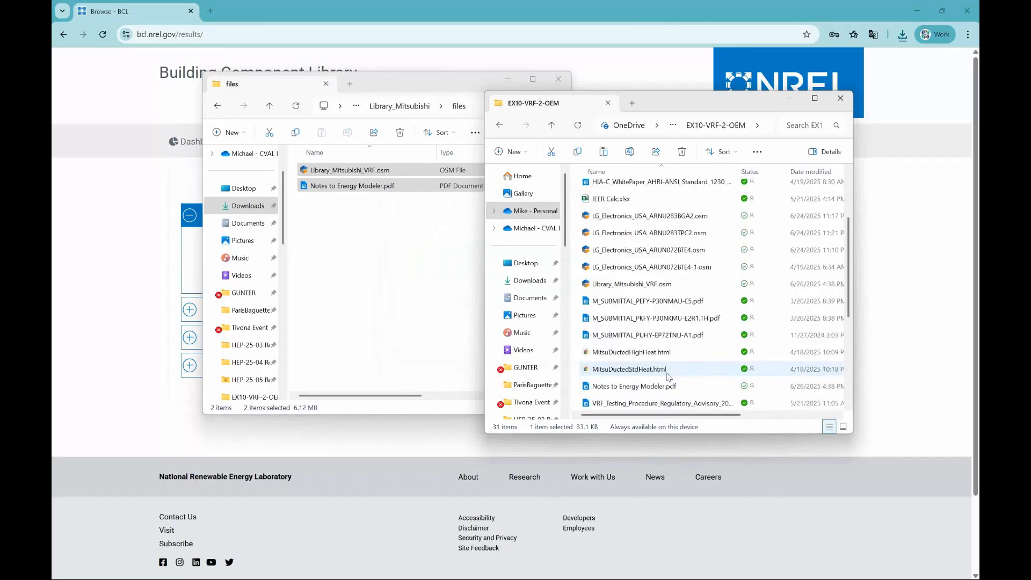
left_click(648, 289)
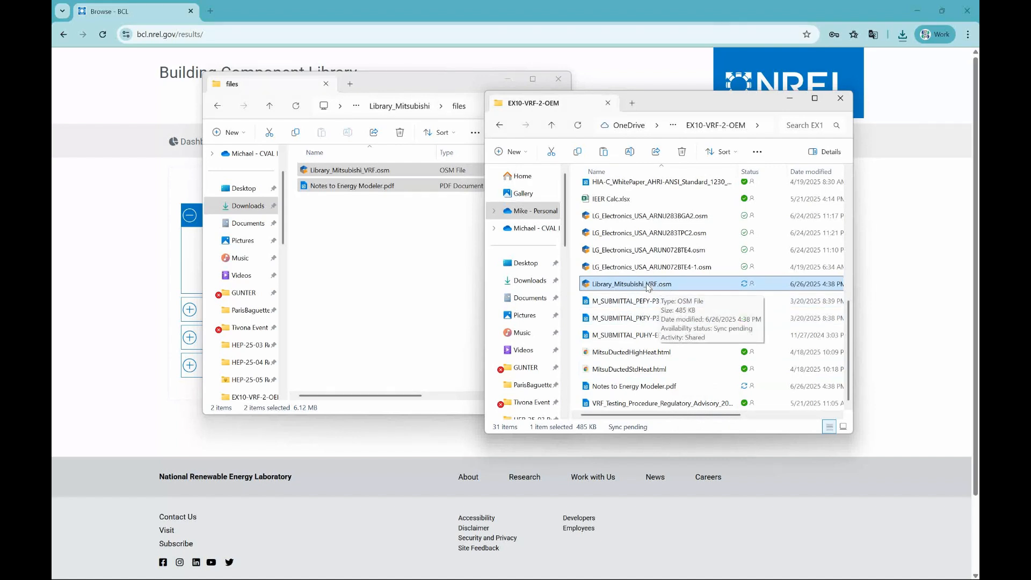
right_click(647, 285)
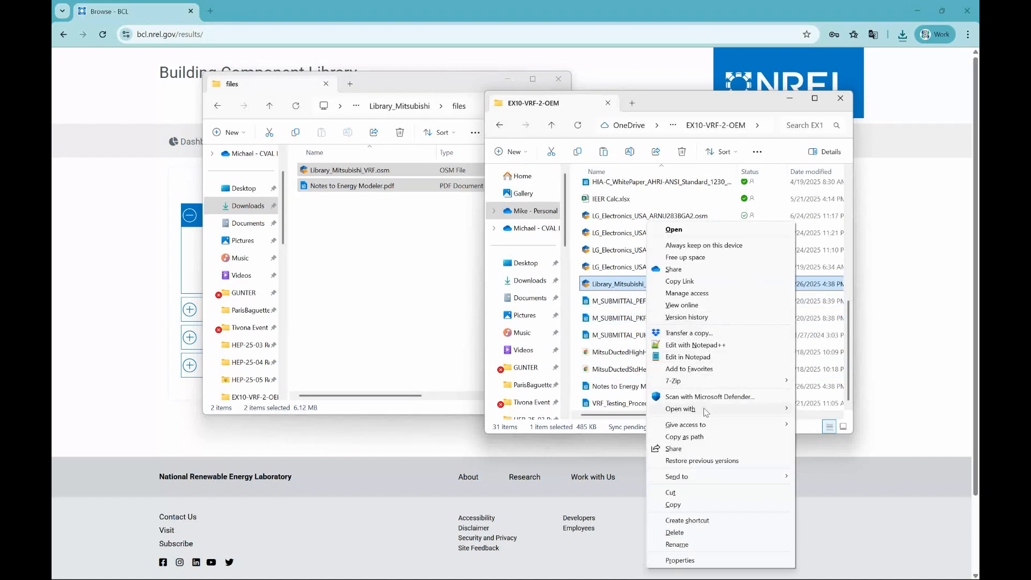
left_click(712, 438)
- Switch to OpenStudio, add Library_Mitsubishi_VRF.osm to the default libraries using the copied path, and return to the VRF system view
key("alt+Tab")
key("alt+Tab")
key("alt+Tab")
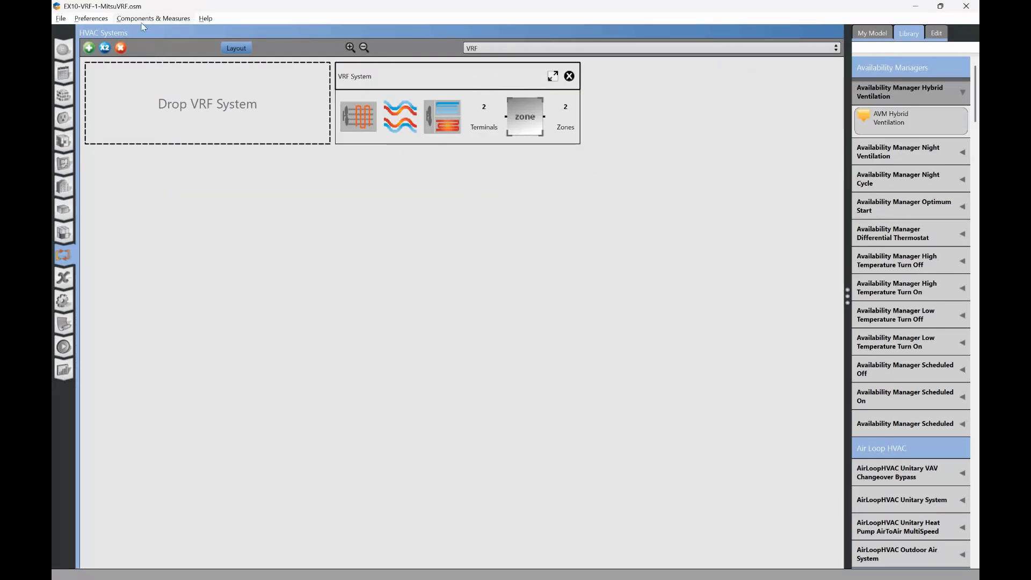
left_click(99, 21)
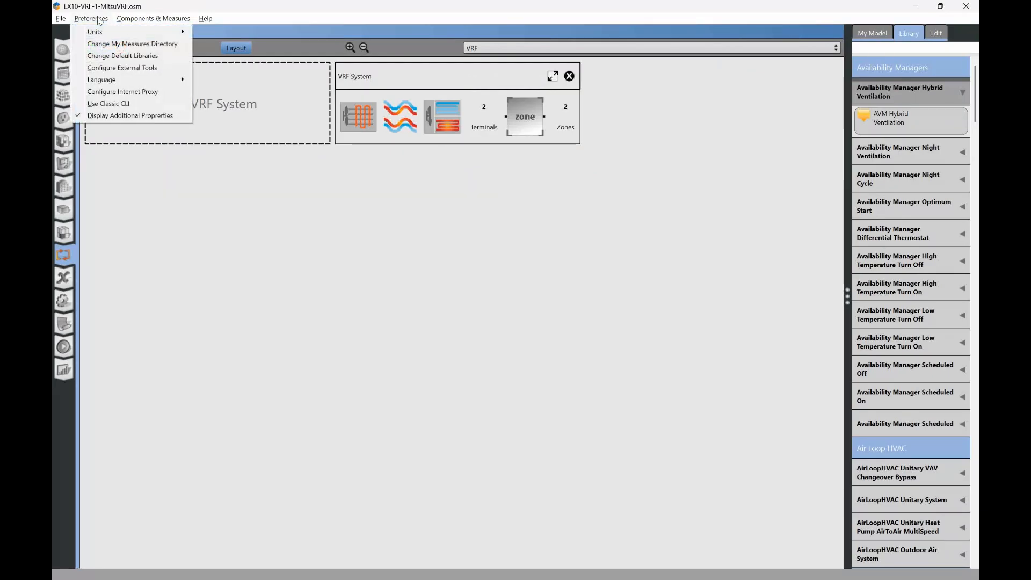
left_click(123, 56)
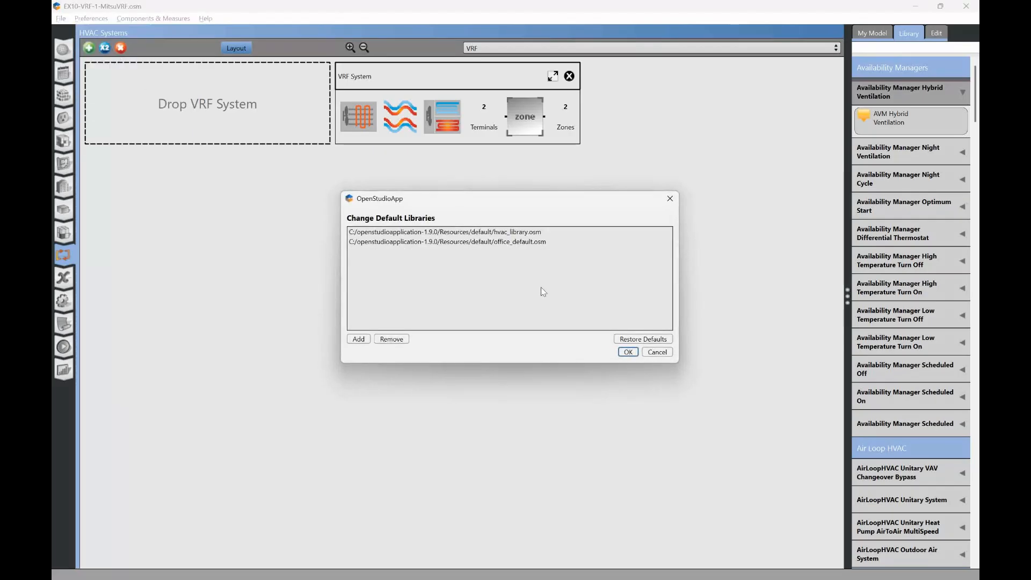
left_click(358, 339)
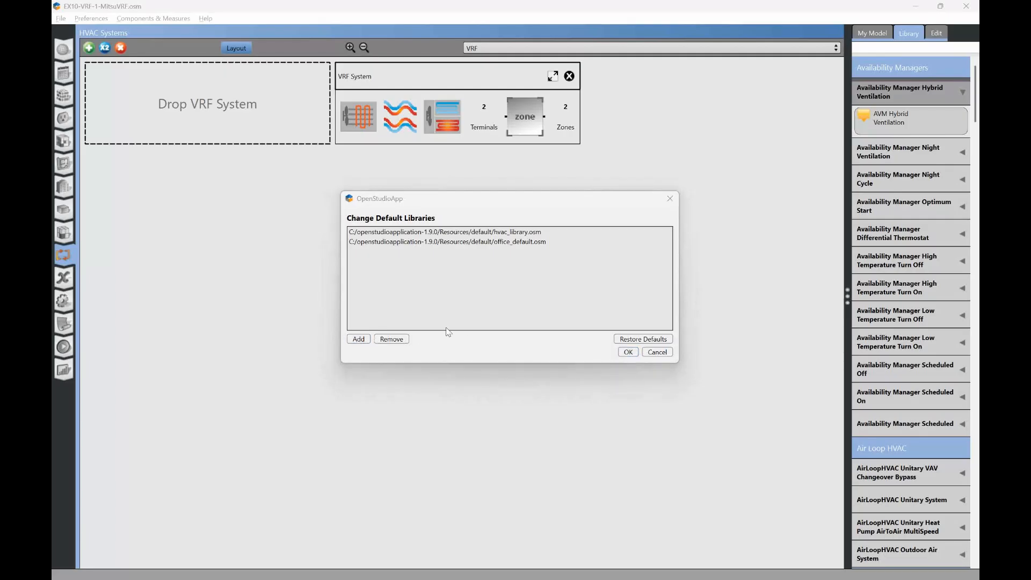
key("ctrl+v")
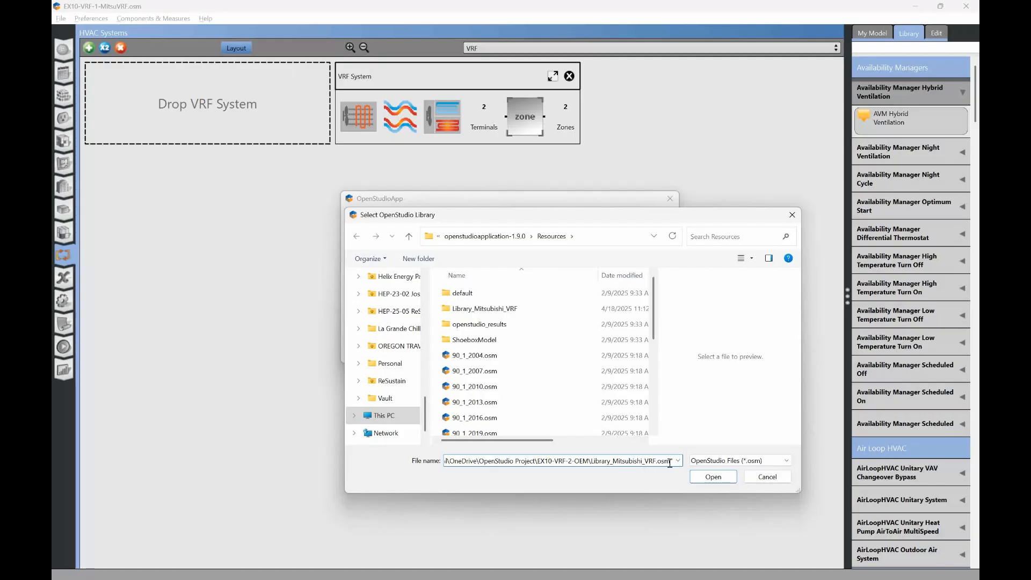
left_click_drag(670, 463, 595, 463)
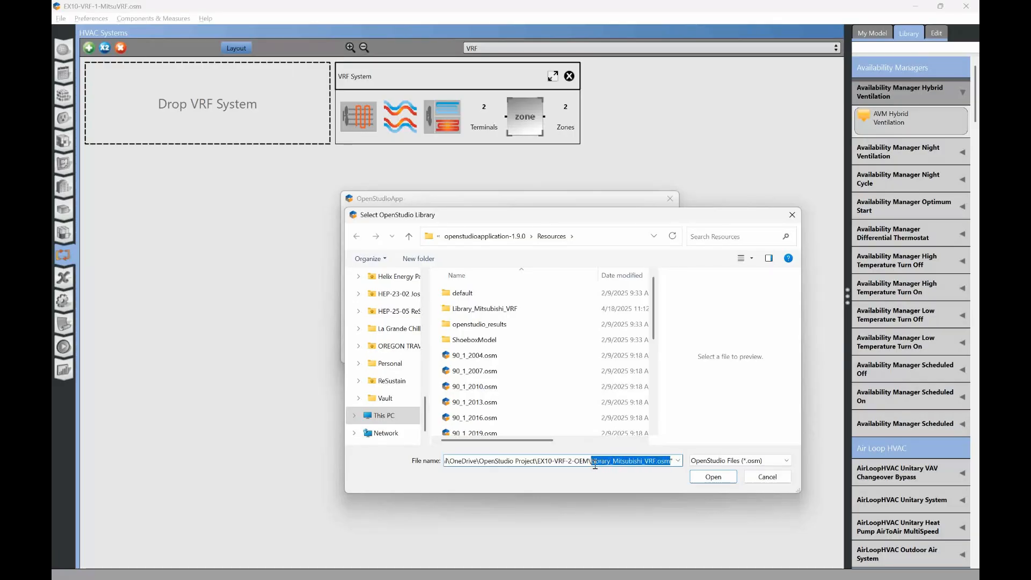
left_click(714, 477)
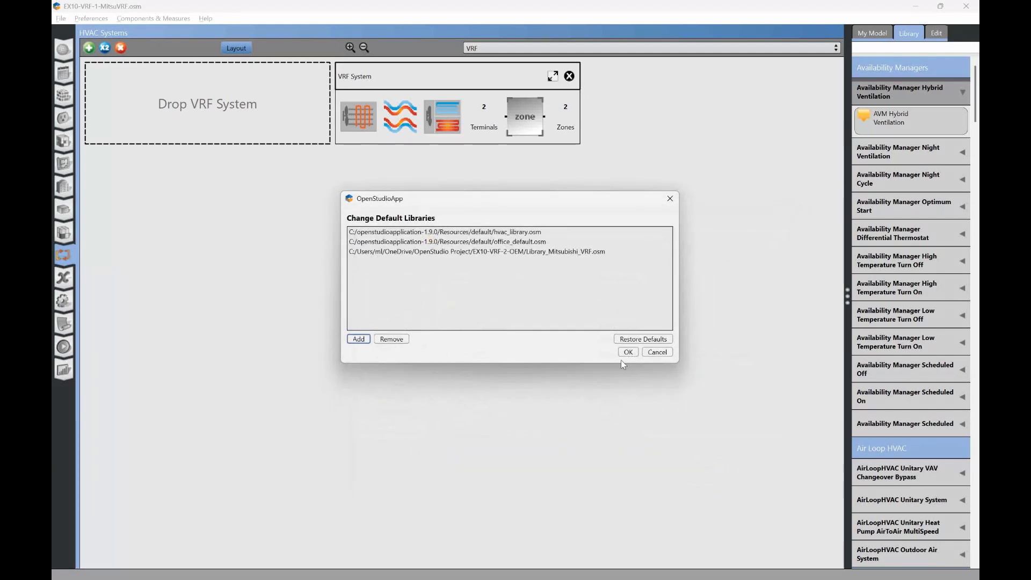
left_click(628, 353)
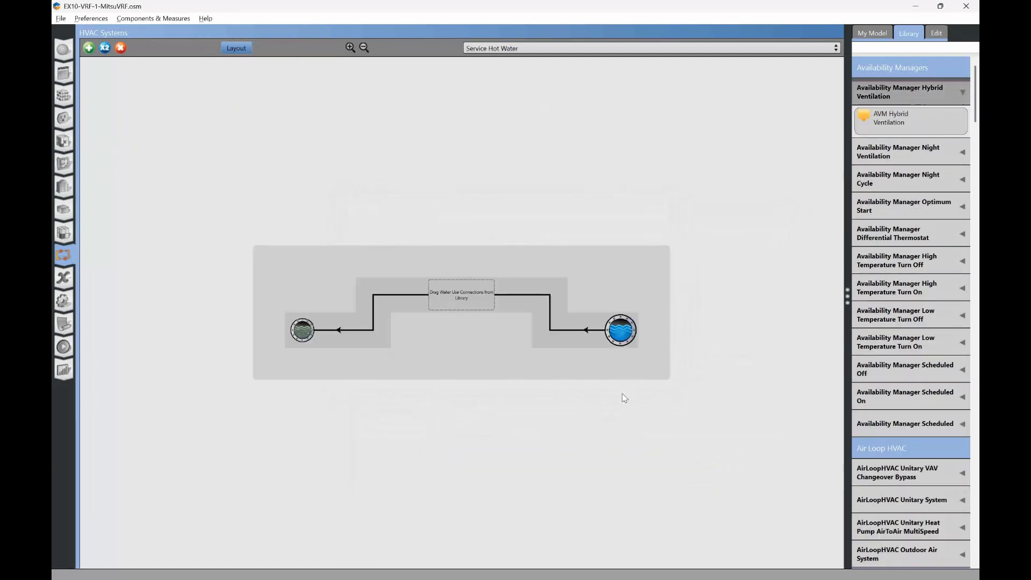
left_click(532, 48)
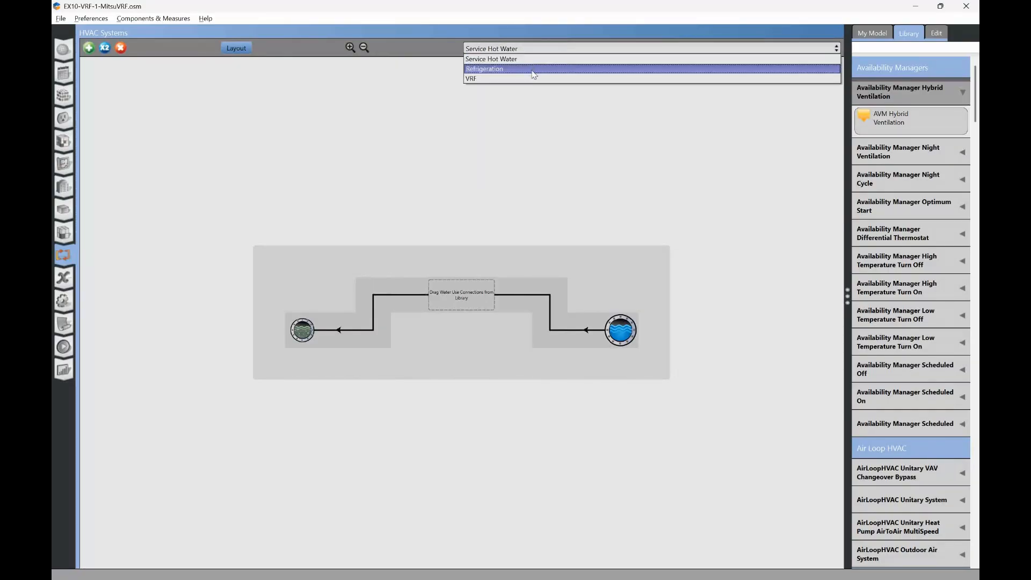
left_click(528, 79)
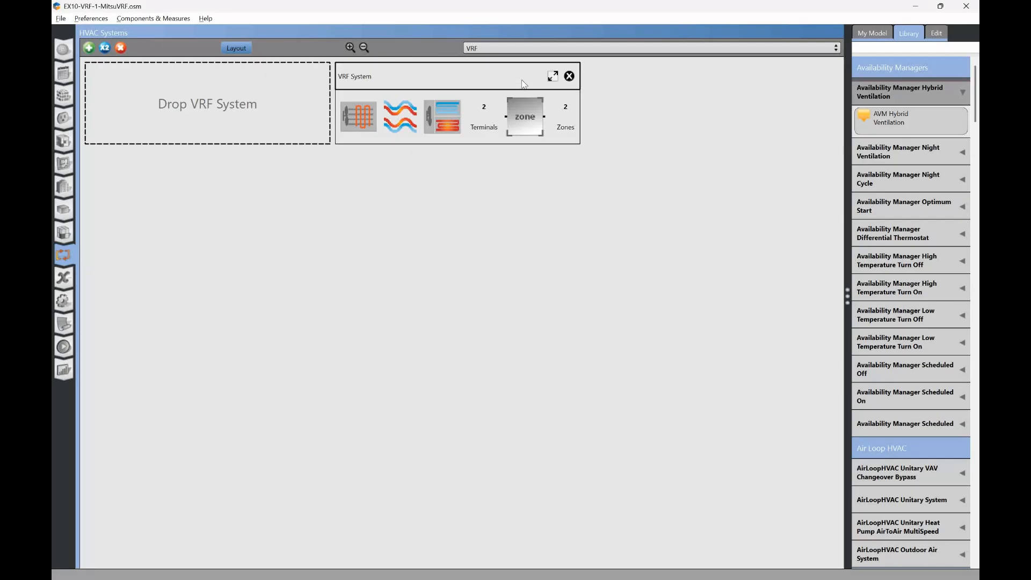
- Remove Thermal Zone 1, Thermal Zone 2 and both terminals from the existing VRF System, and delete the system
left_click(552, 78)
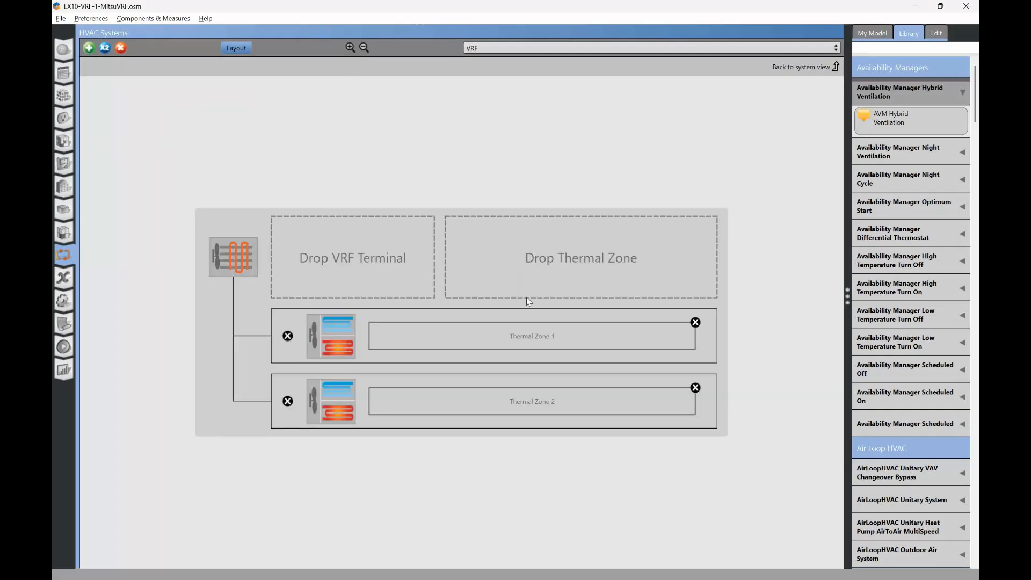
left_click(695, 322)
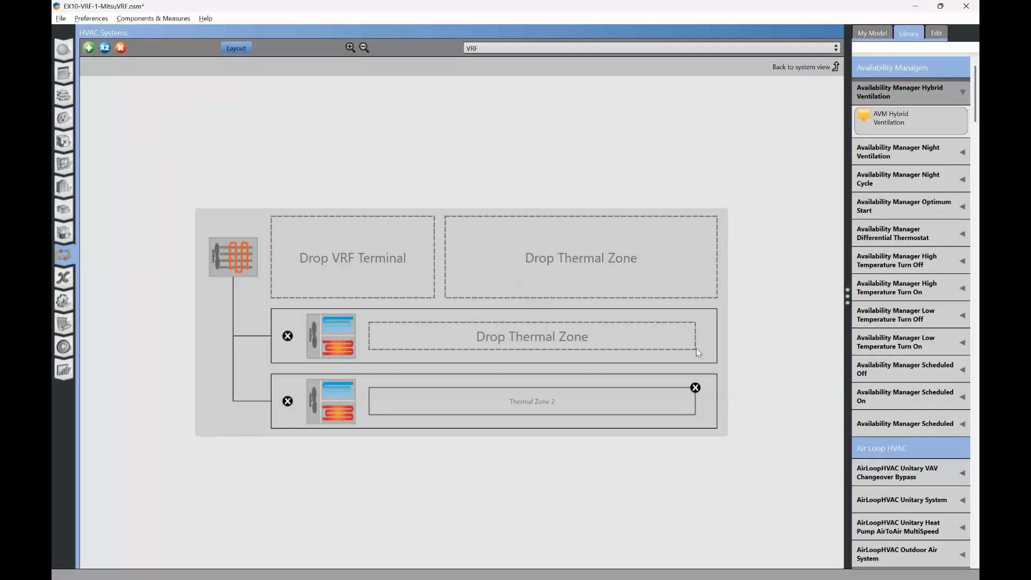
left_click(695, 387)
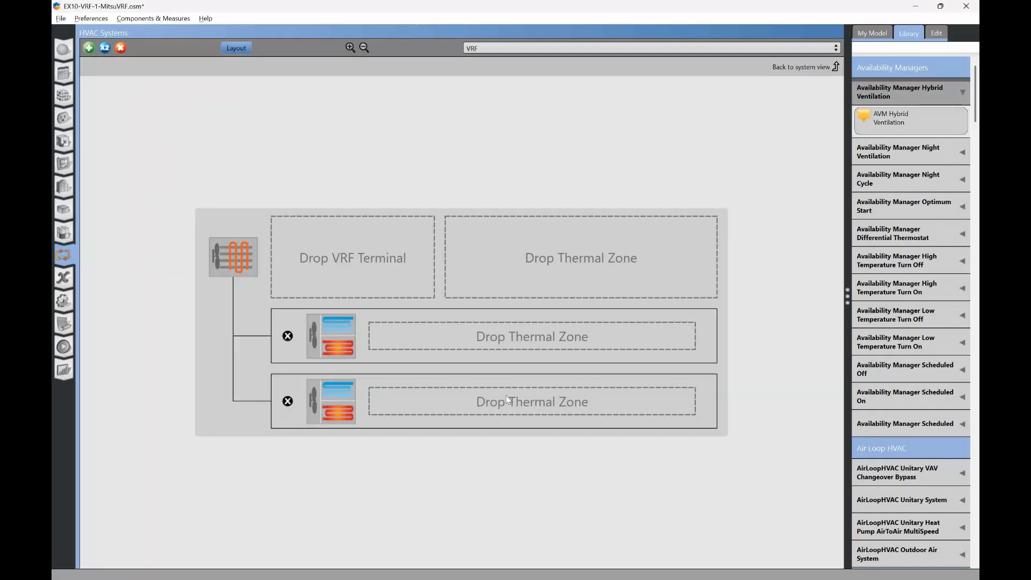
left_click(288, 401)
left_click(288, 369)
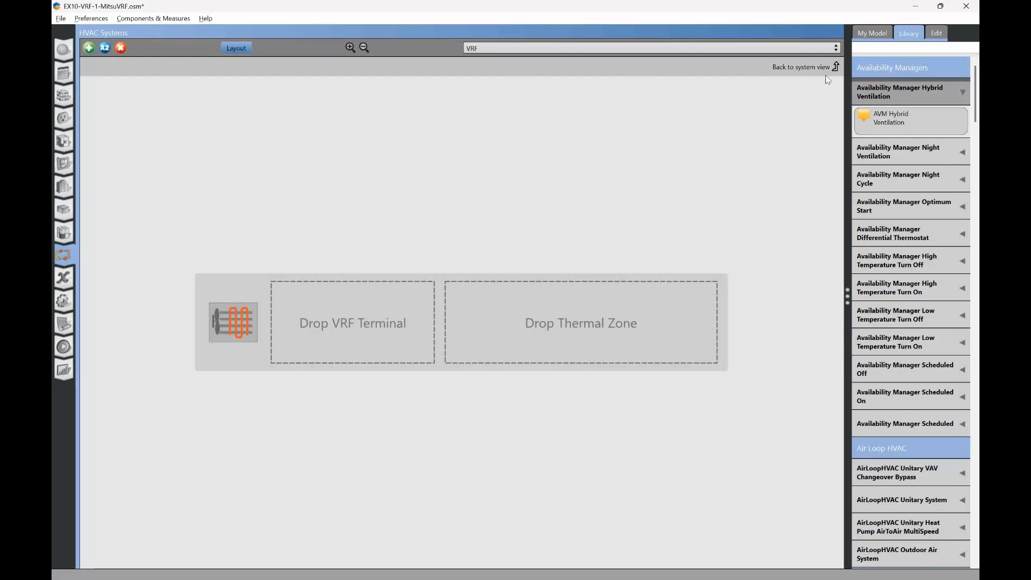
left_click(836, 67)
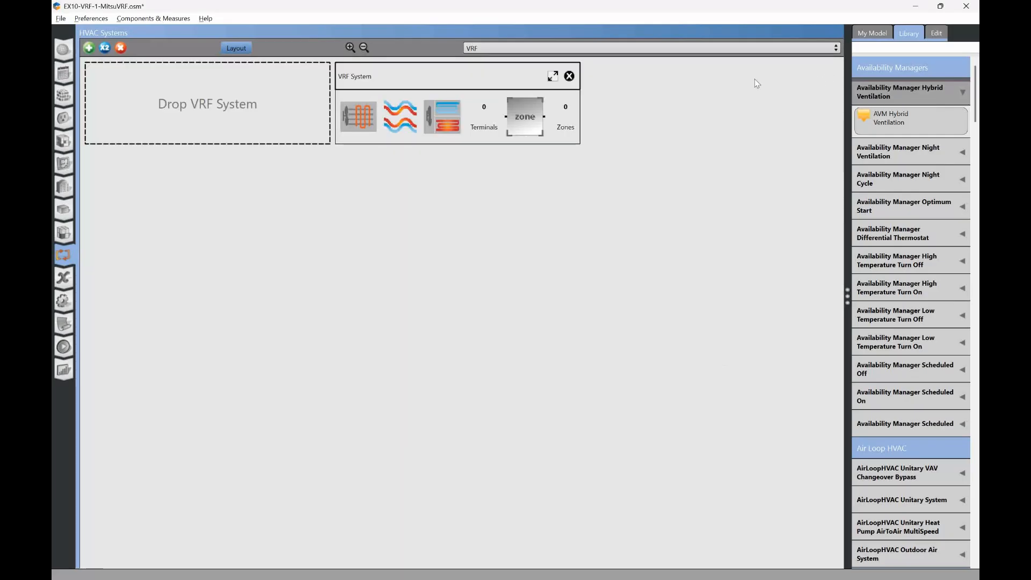
left_click(569, 75)
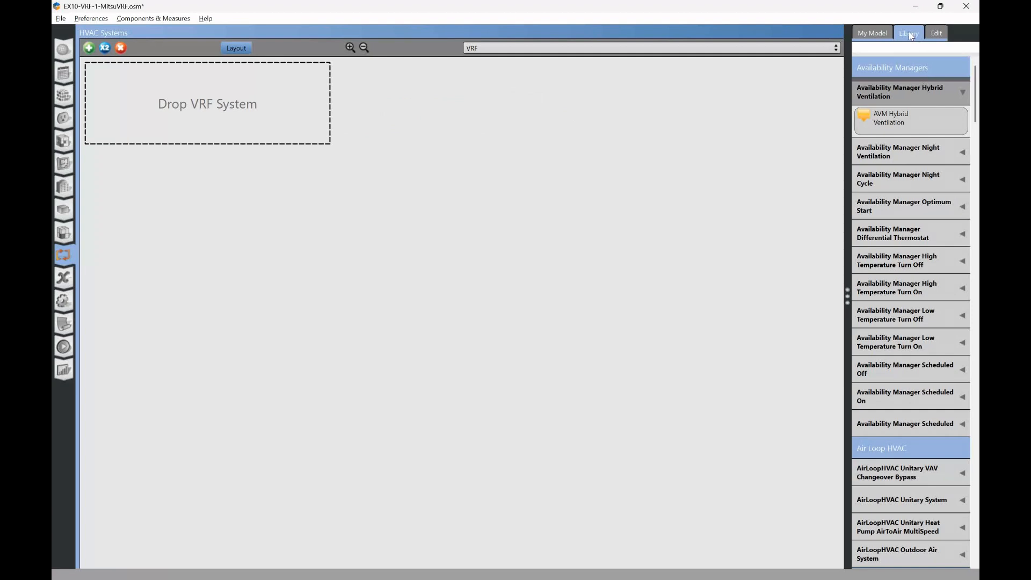
- Expand the VRF System category in the component library and show its Mitsubishi PUHY outdoor units
left_click_drag(975, 96, 976, 513)
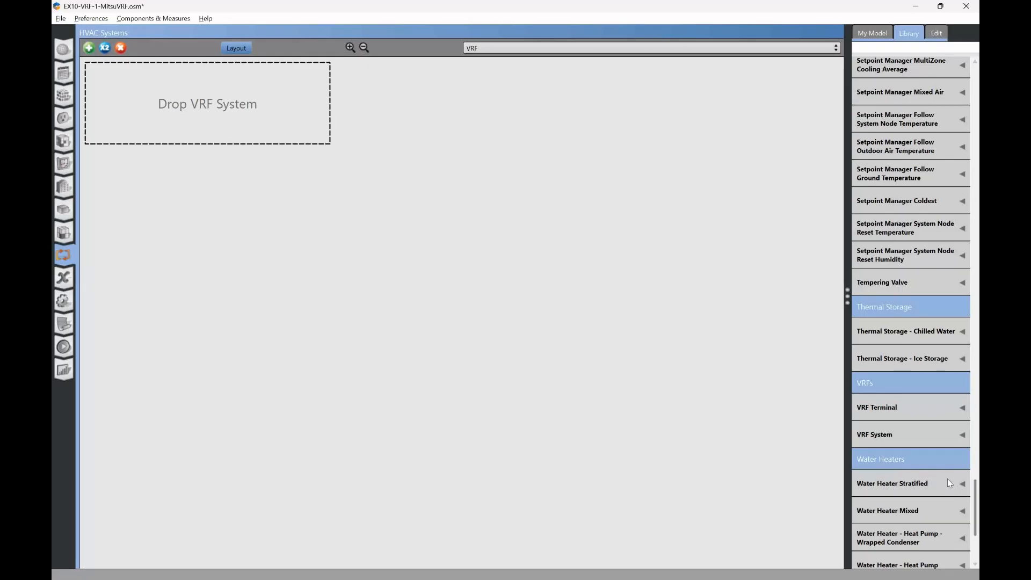
left_click(903, 437)
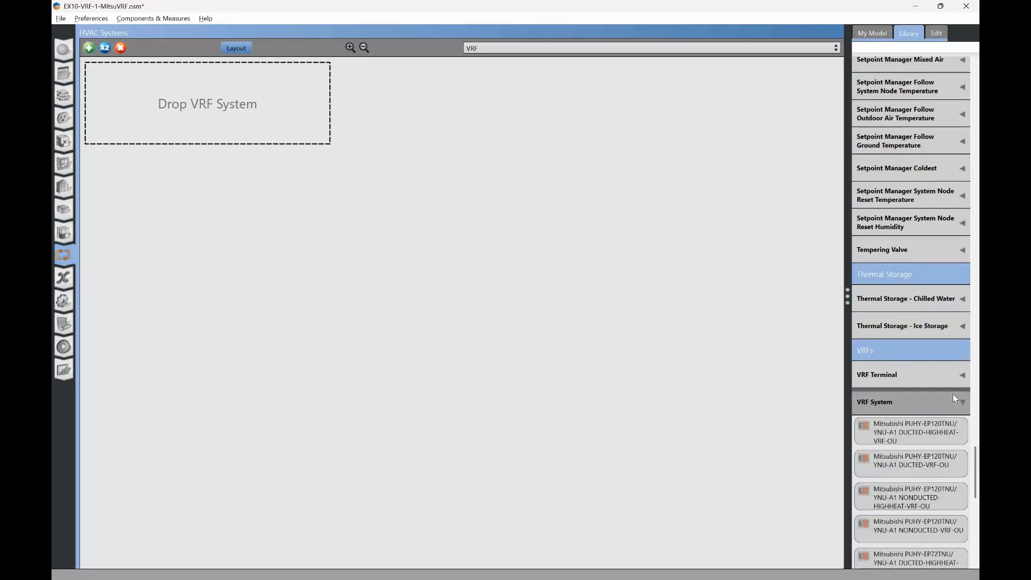
left_click_drag(977, 463, 978, 496)
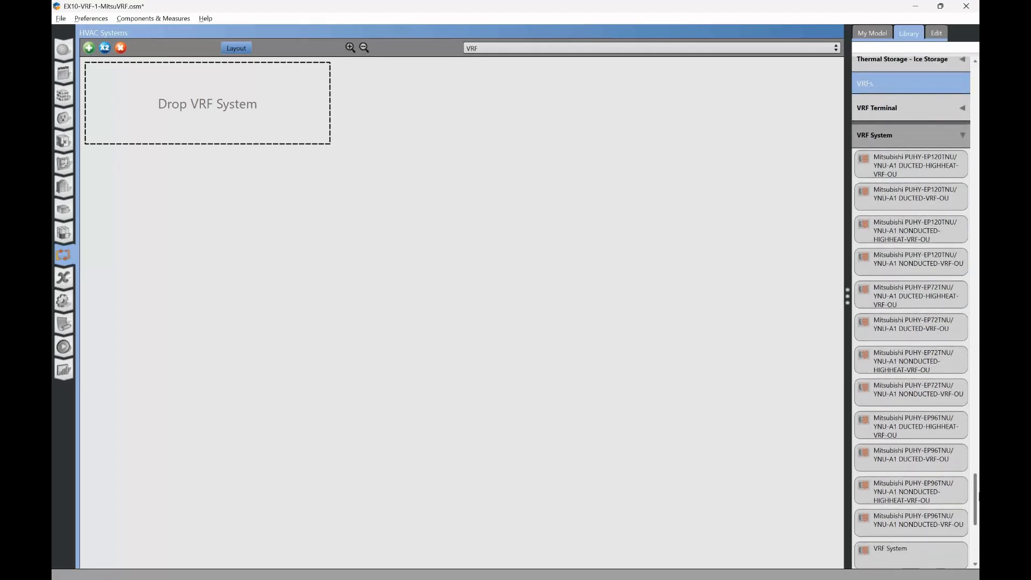
- Switch to Bluebeam Revu to view the PUHY-EP72TNU-A1 submittal's title and specifications, and return to OpenStudio
key("alt+Tab")
key("alt+Tab")
key("alt+Tab")
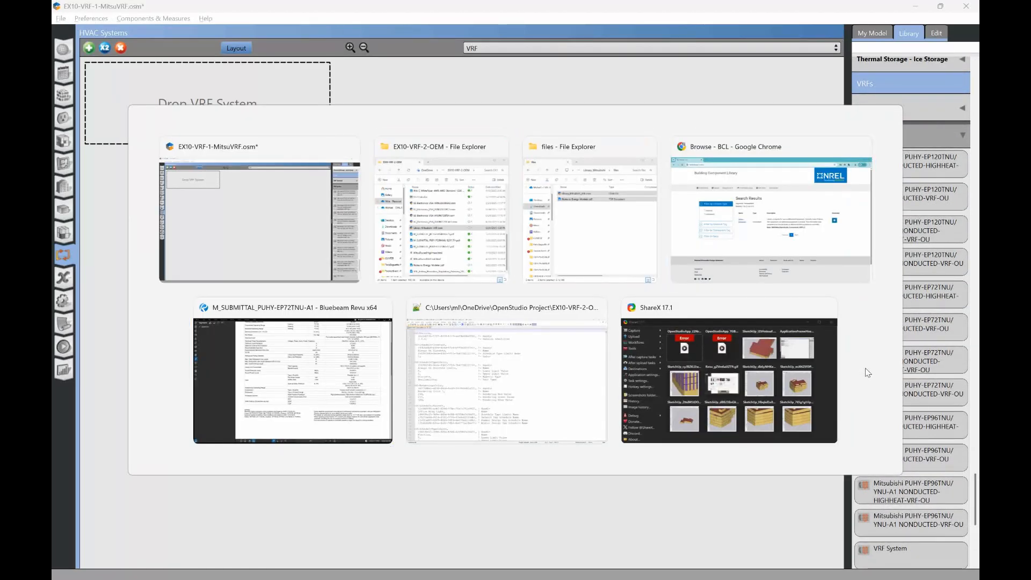
key("alt+Tab")
scroll(729, 336, "up", 5)
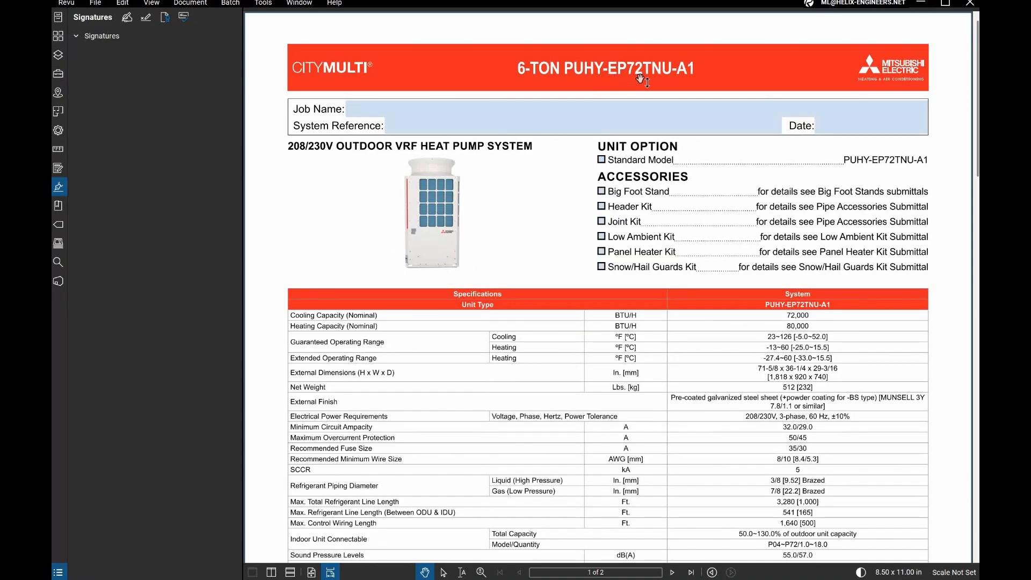
key("alt+Tab")
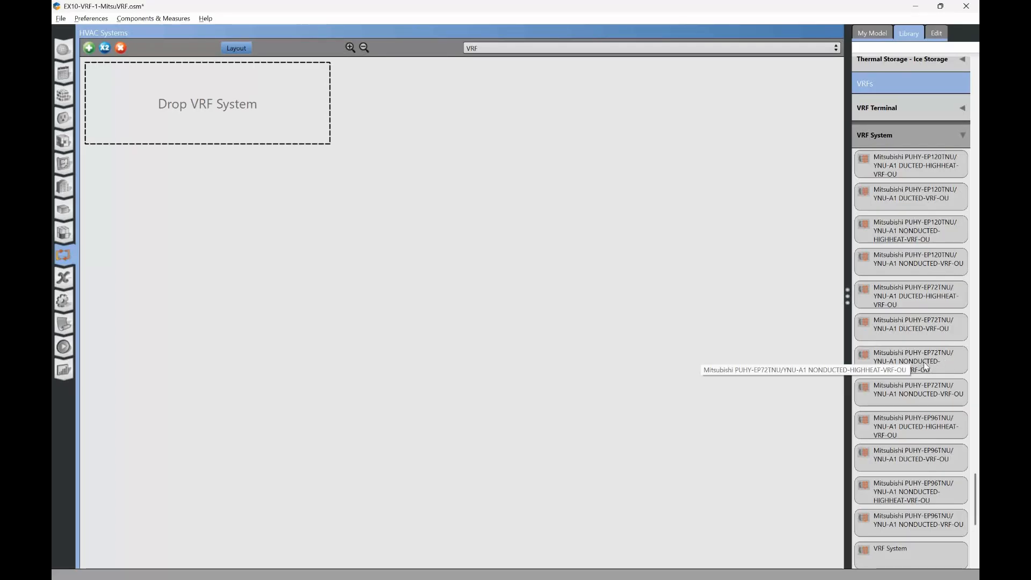
- Switch to the File Explorer window showing the Library_Mitsubishi files folder and close it
key("alt+Tab")
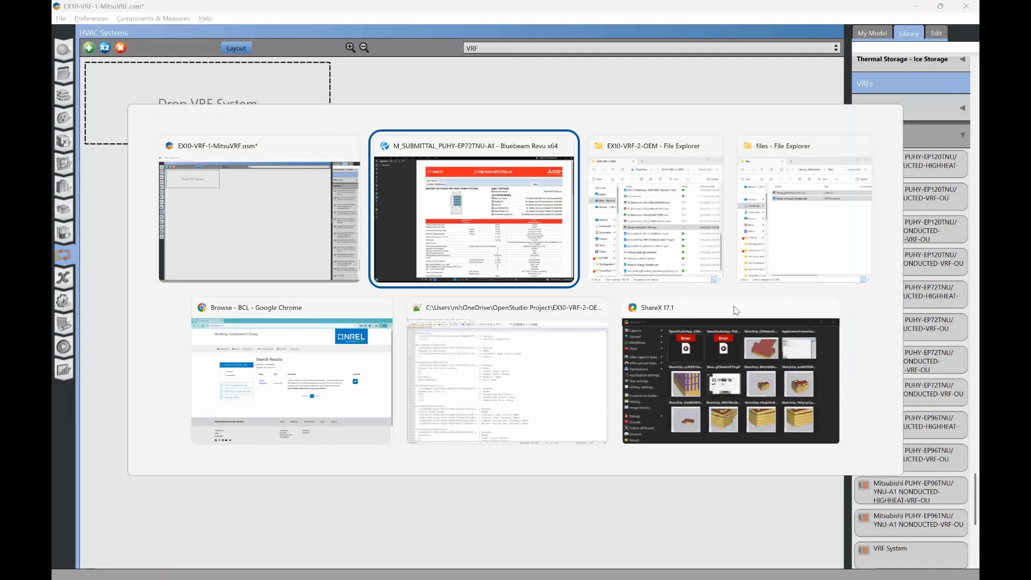
key("alt+Tab")
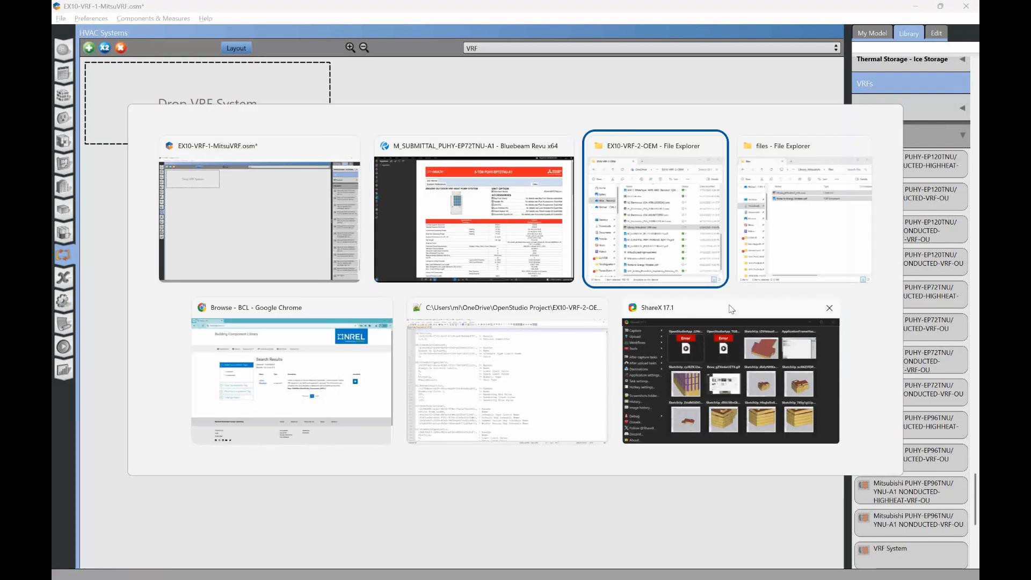
key("alt+Tab")
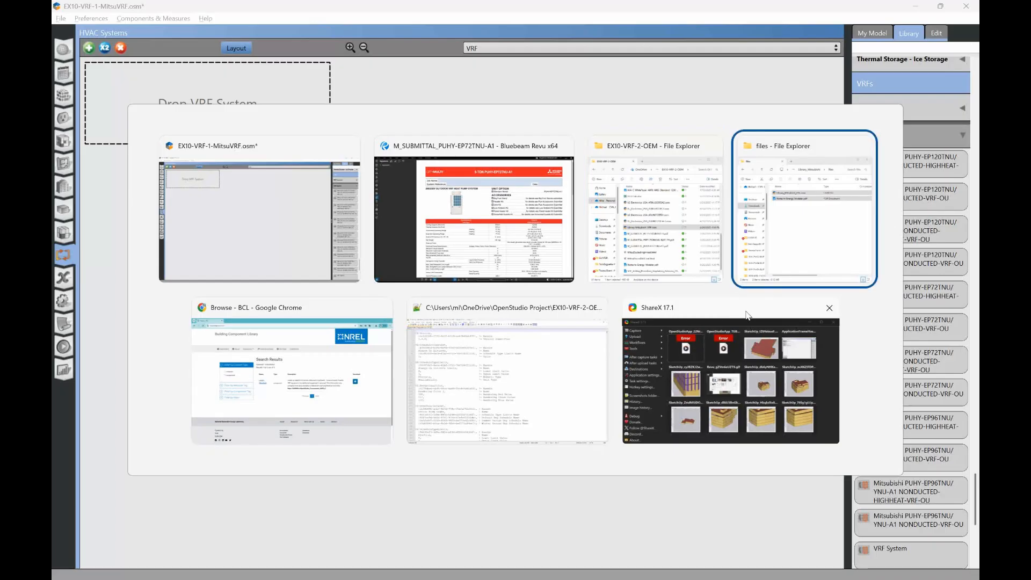
left_click(398, 264)
left_click(346, 186)
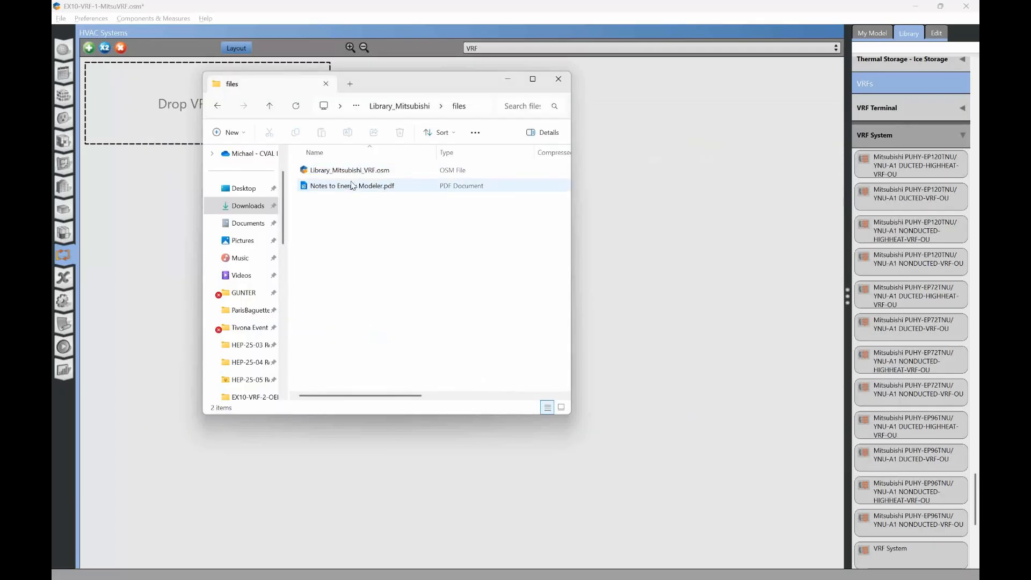
key("alt+Tab")
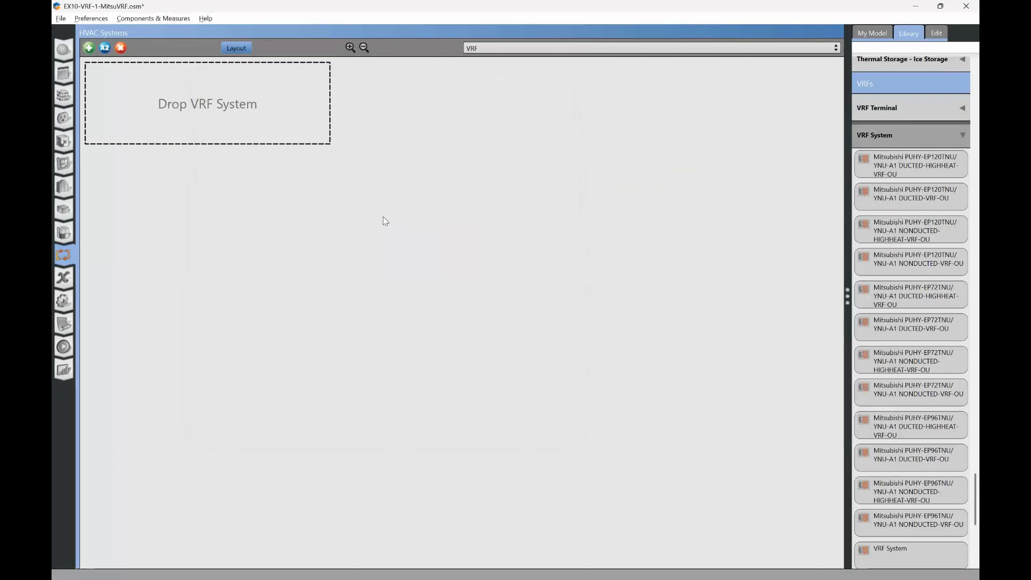
key("alt+Tab")
left_click(558, 79)
- Switch to the EX10-VRF-2-OEM folder in File Explorer and open Notes to Energy Modeler.pdf
key("alt+Tab")
key("alt+Tab")
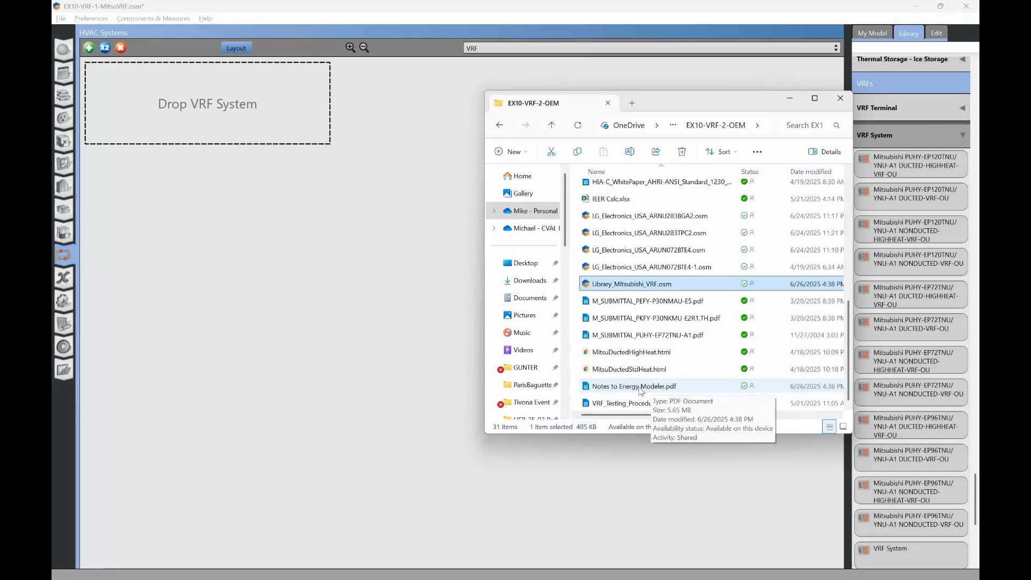
left_click(641, 386)
double_click(640, 387)
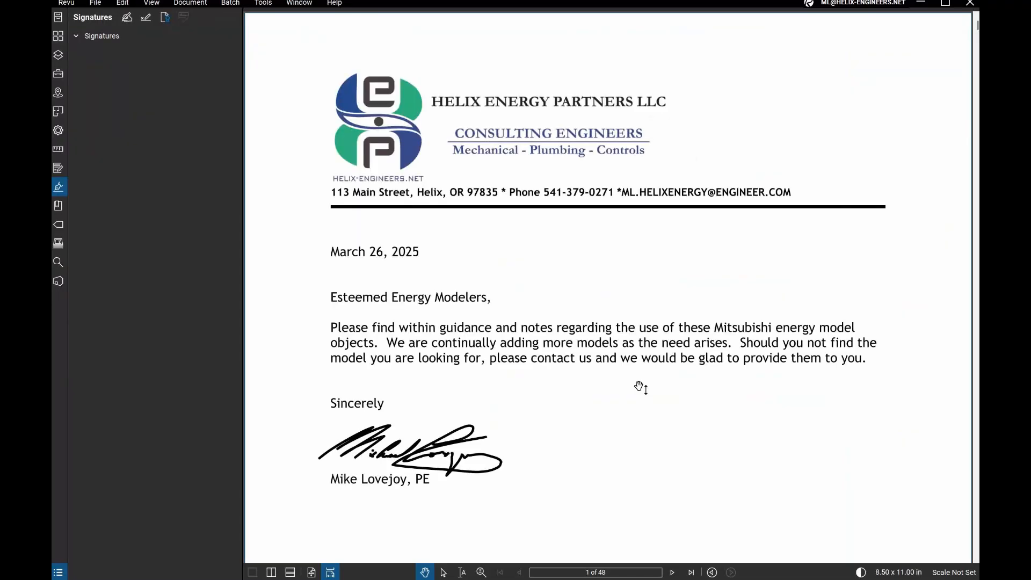
- Go from the Bookmark Summary to the PUHY_EP72TNUYNU_A1 notes and show the energy modeling assumptions table at page width
scroll(640, 387, "down", 12)
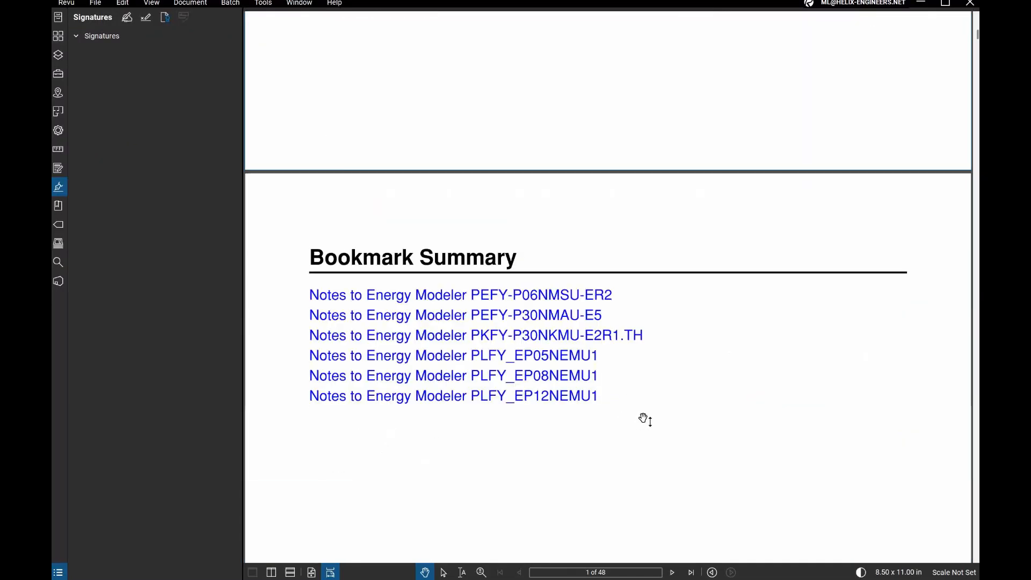
scroll(650, 418, "down", 3)
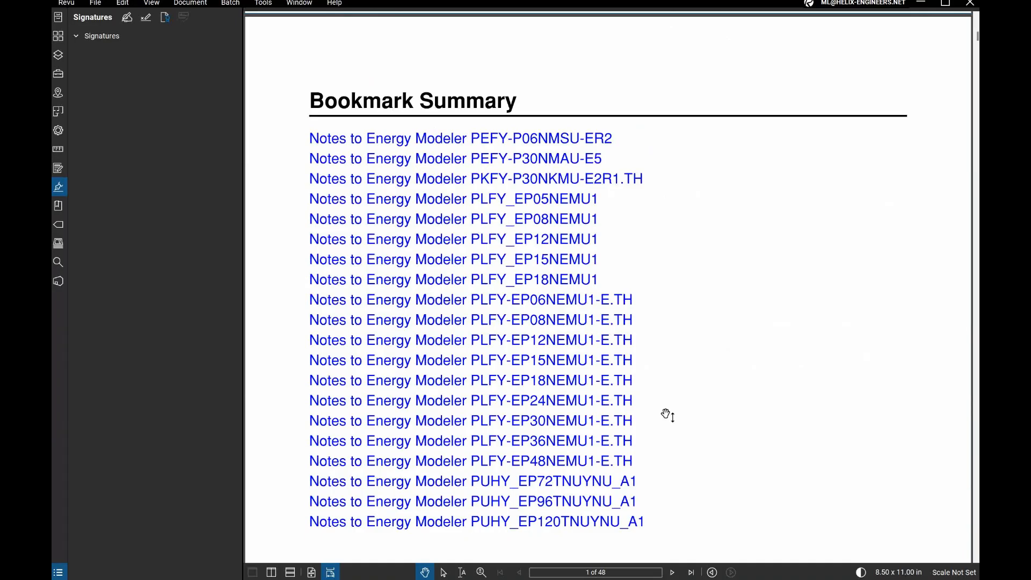
scroll(670, 419, "down", 3)
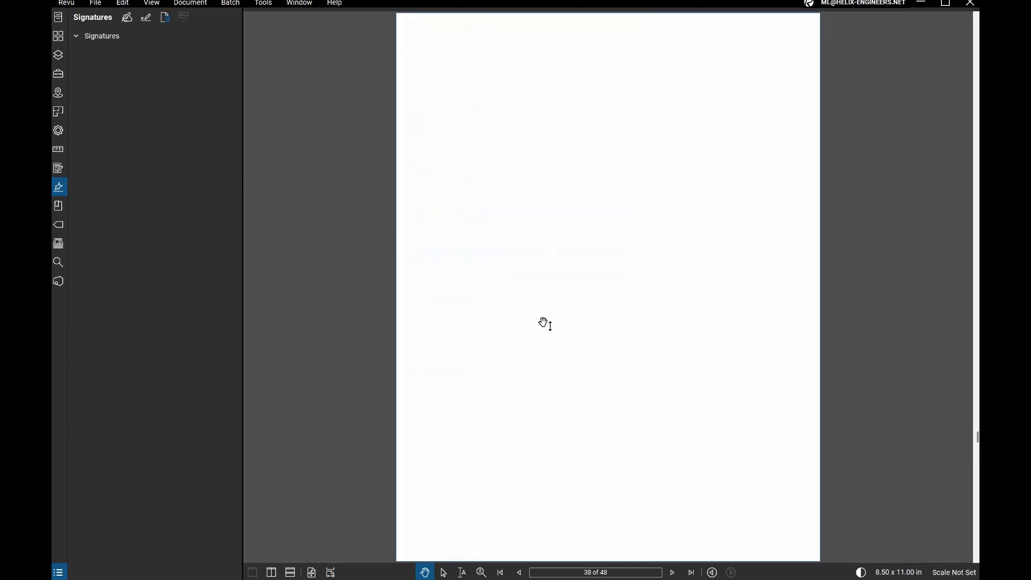
left_click(541, 327)
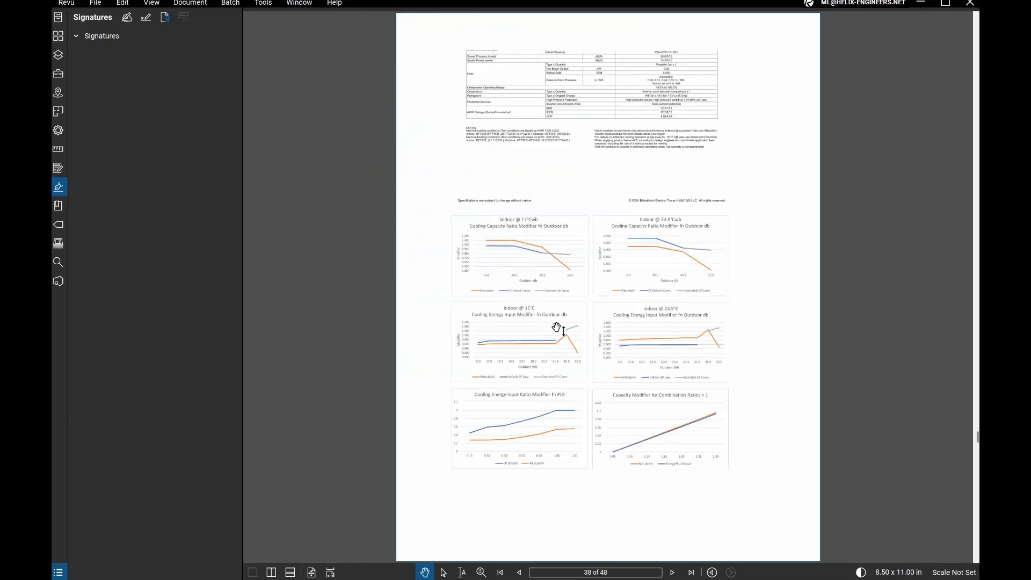
scroll(596, 336, "up", 9)
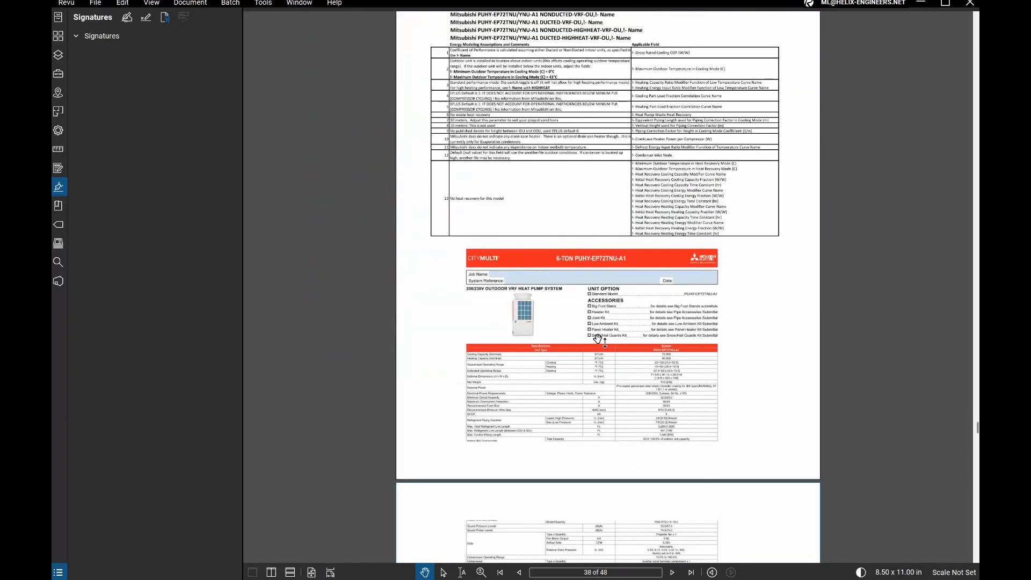
scroll(598, 339, "up", 3)
key("ctrl+2")
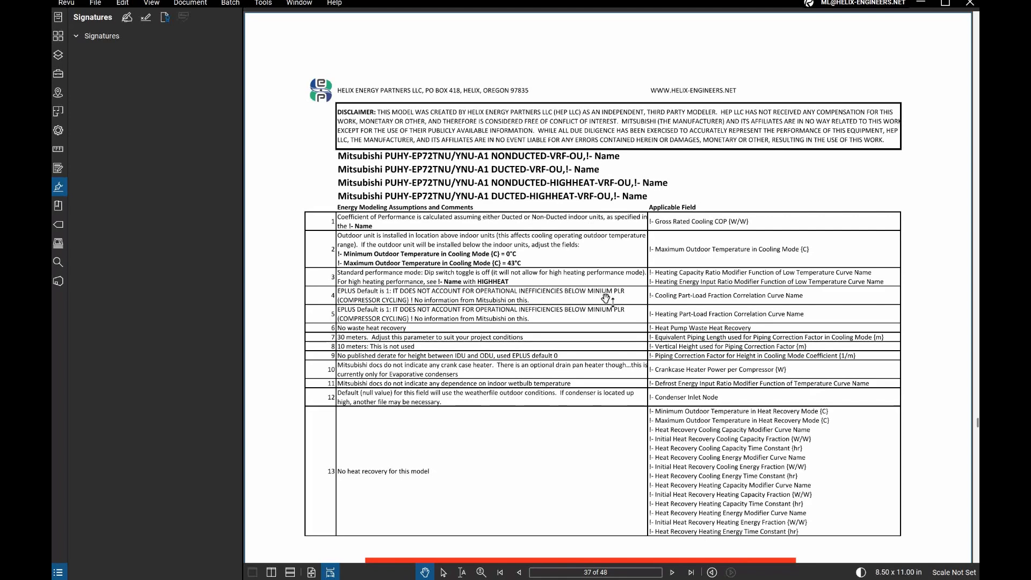
- Examine the 6-ton PUHY-EP72TNU-A1 specifications in the notes, enlarging the AHRI EER, IEER and COP ratings
scroll(607, 311, "down", 3)
scroll(607, 312, "down", 10)
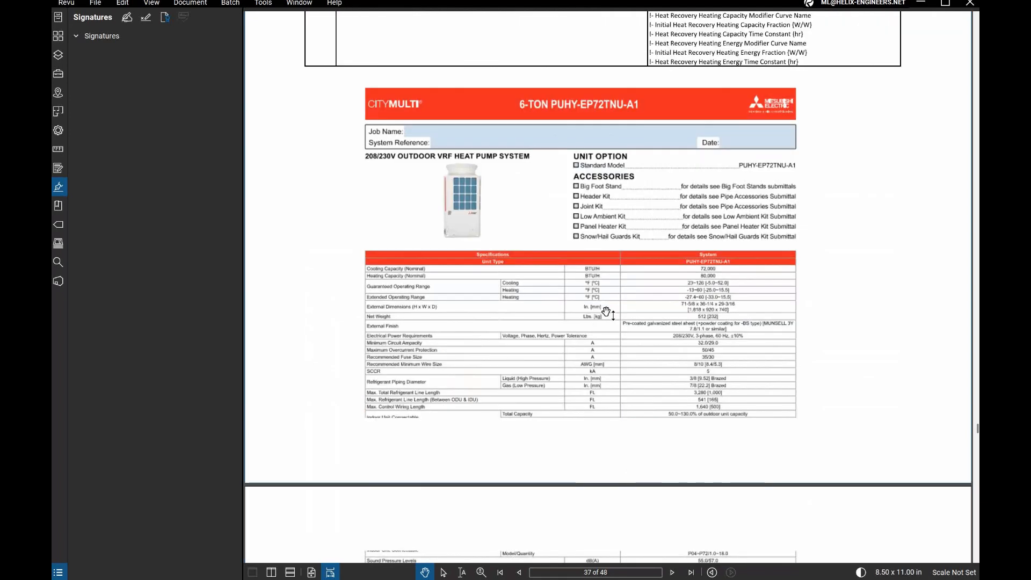
scroll(617, 362, "down", 3)
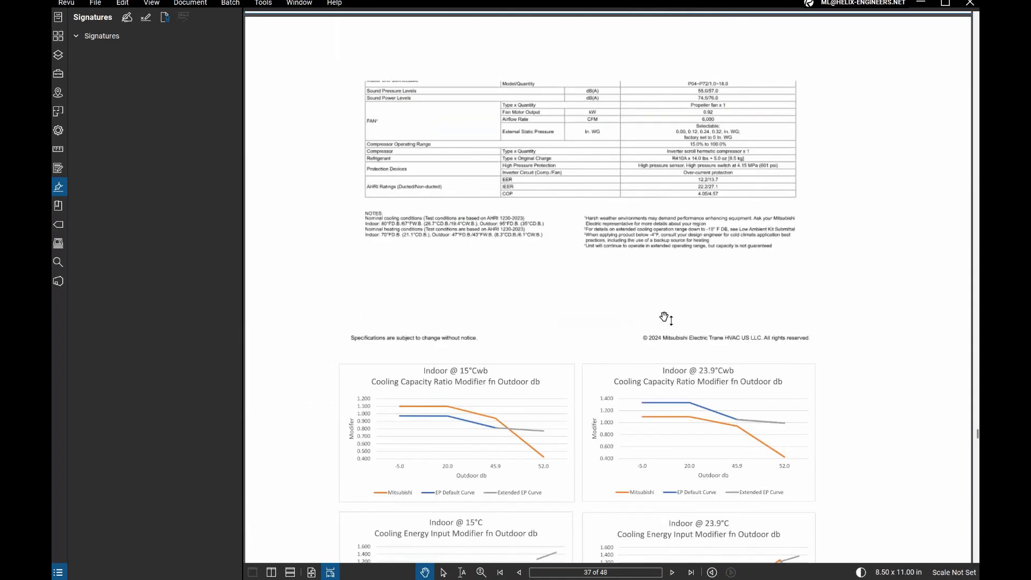
scroll(724, 193, "up", 2)
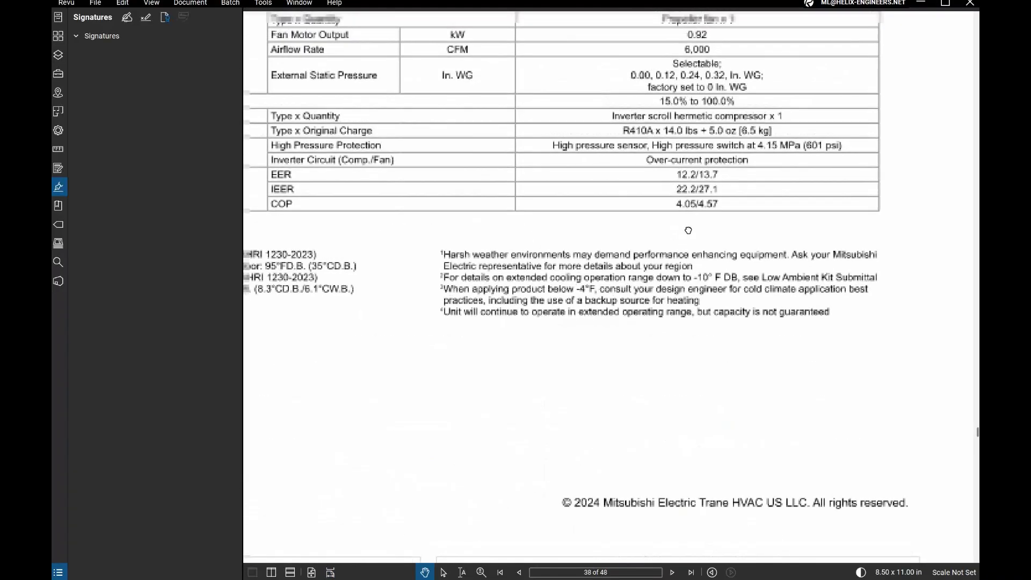
scroll(774, 263, "down", 2)
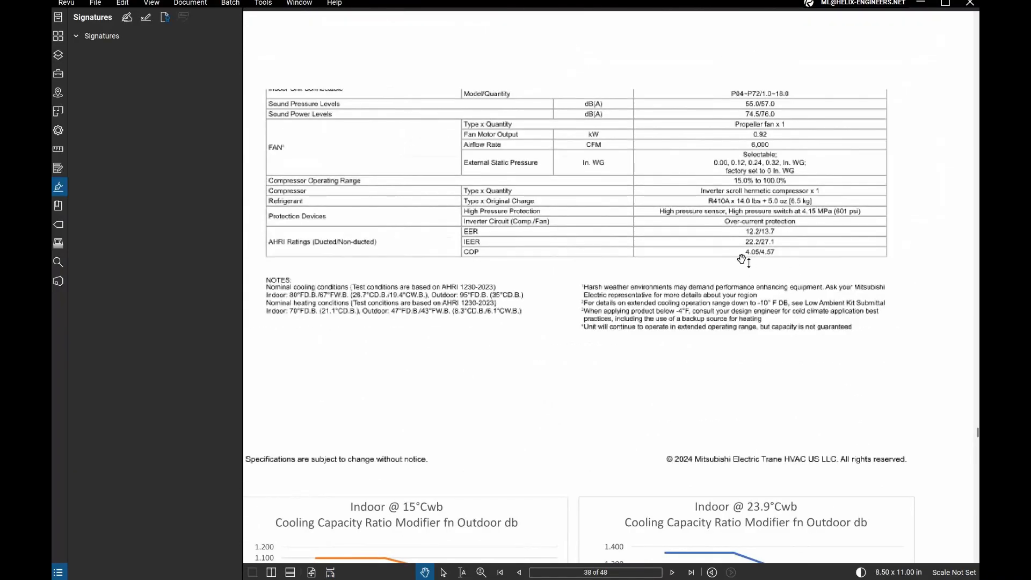
- Bring up the separate PUHY-EP72TNU-A1 submittal and check its ducted/non-ducted AHRI ratings
key("ctrl+Tab")
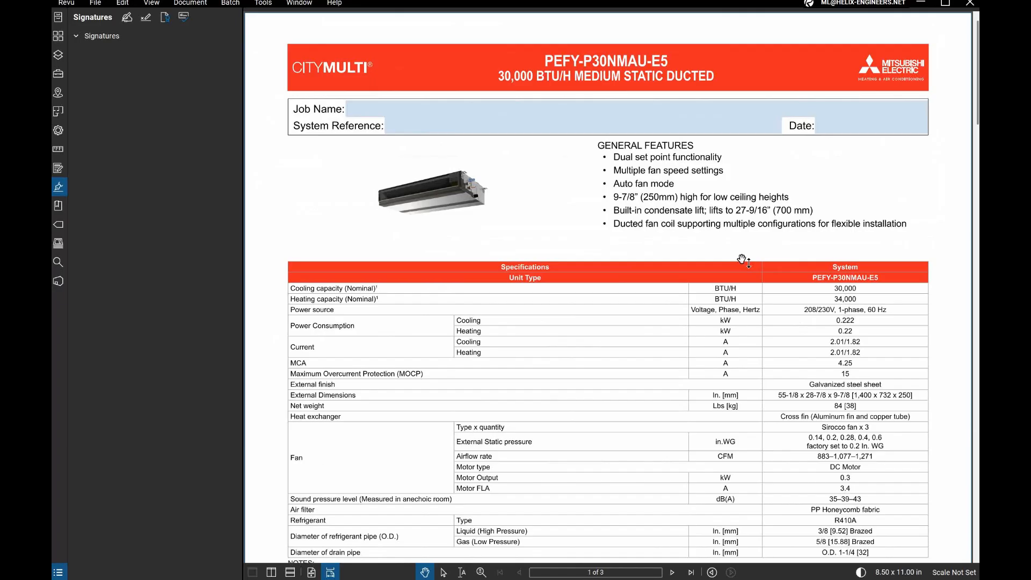
key("ctrl+Tab")
scroll(743, 260, "down", 10)
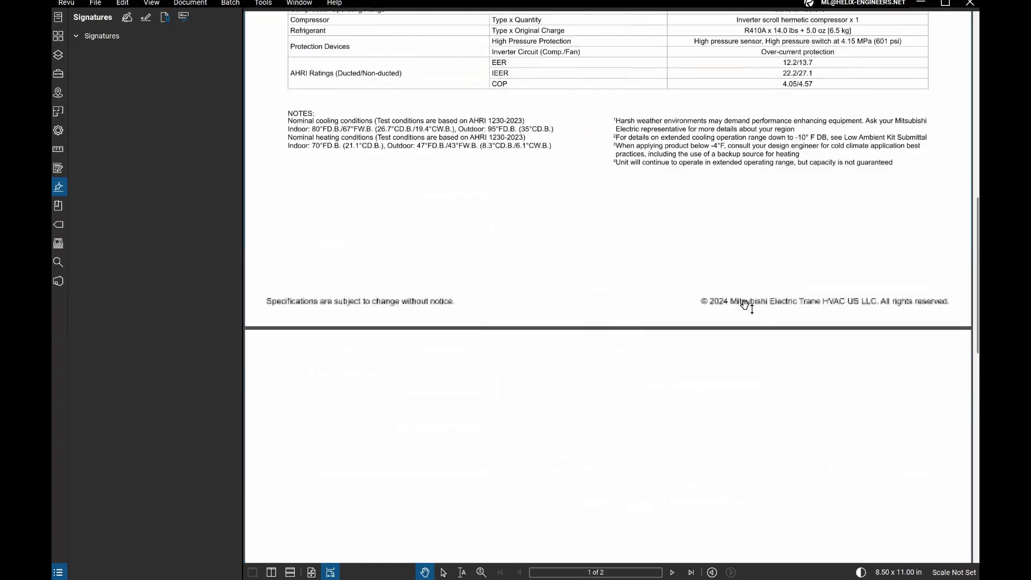
scroll(747, 305, "up", 3)
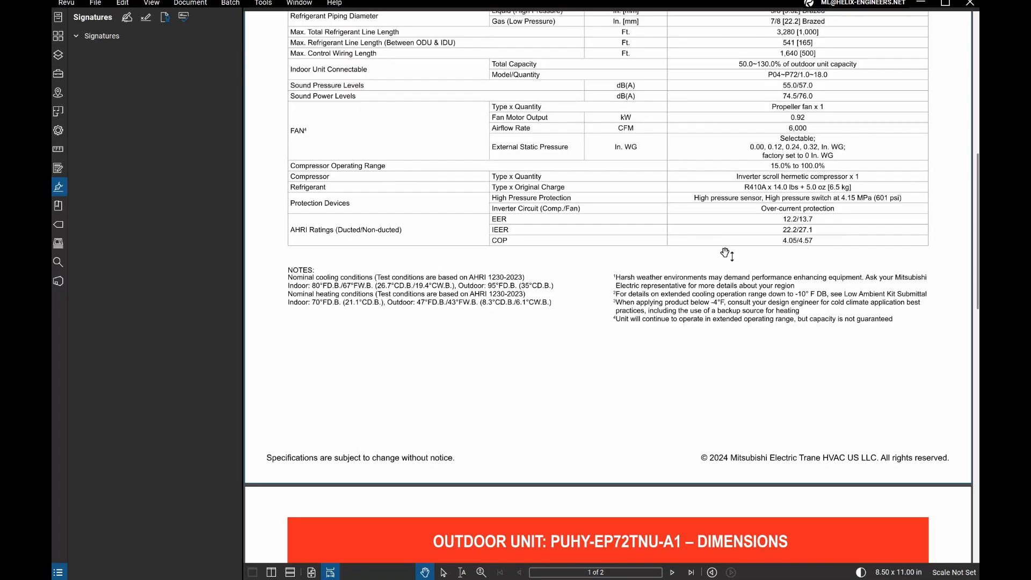
- Switch back to OpenStudio and display the building geometry in the 3D view
key("alt+Tab")
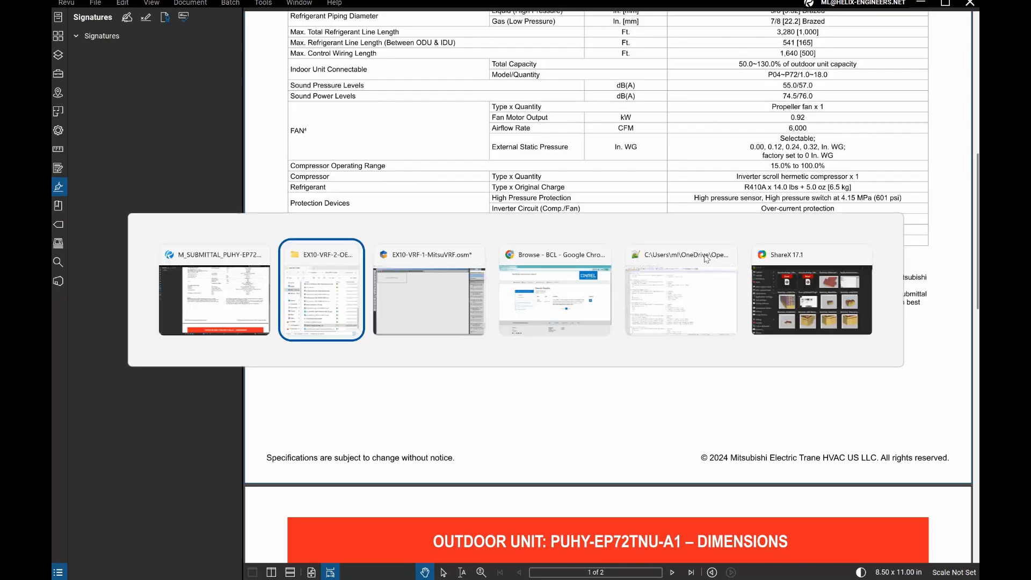
key("alt+Tab")
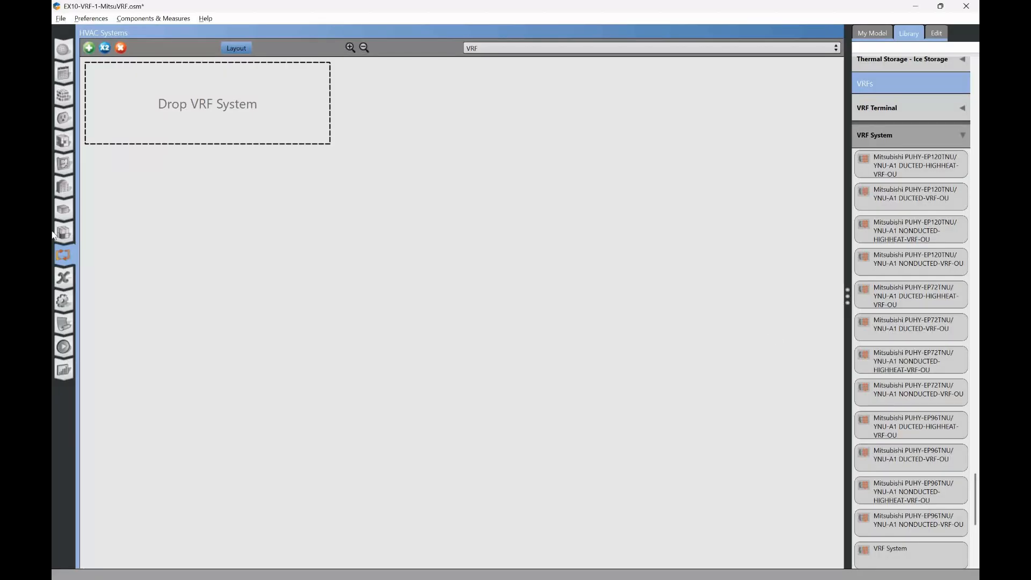
left_click(64, 162)
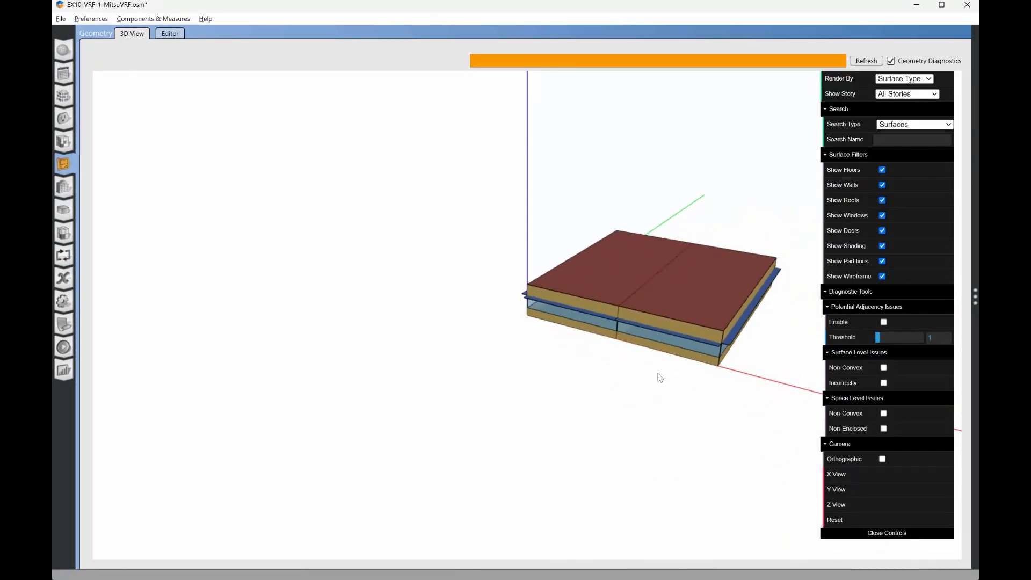
- Orbit the building geometry and recheck the AHRI ratings in the PUHY-EP72TNU-A1 submittal
left_click_drag(669, 286, 569, 350)
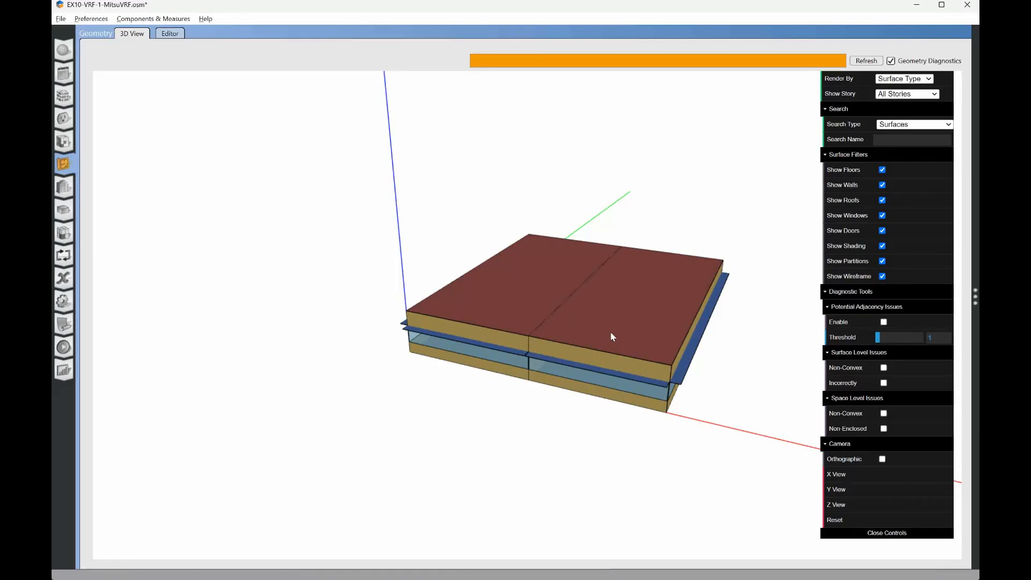
key("alt+Tab")
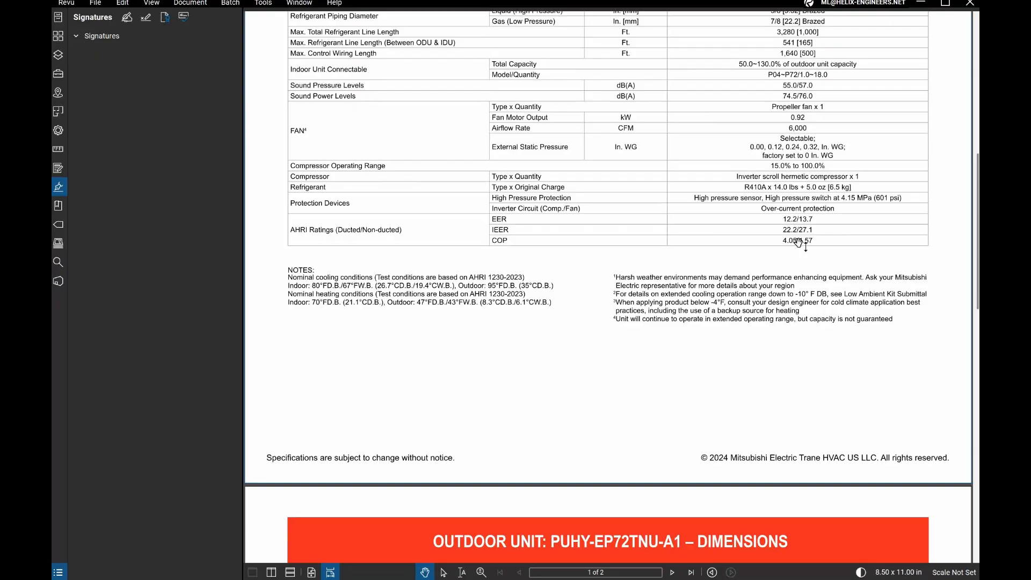
key("alt+Tab")
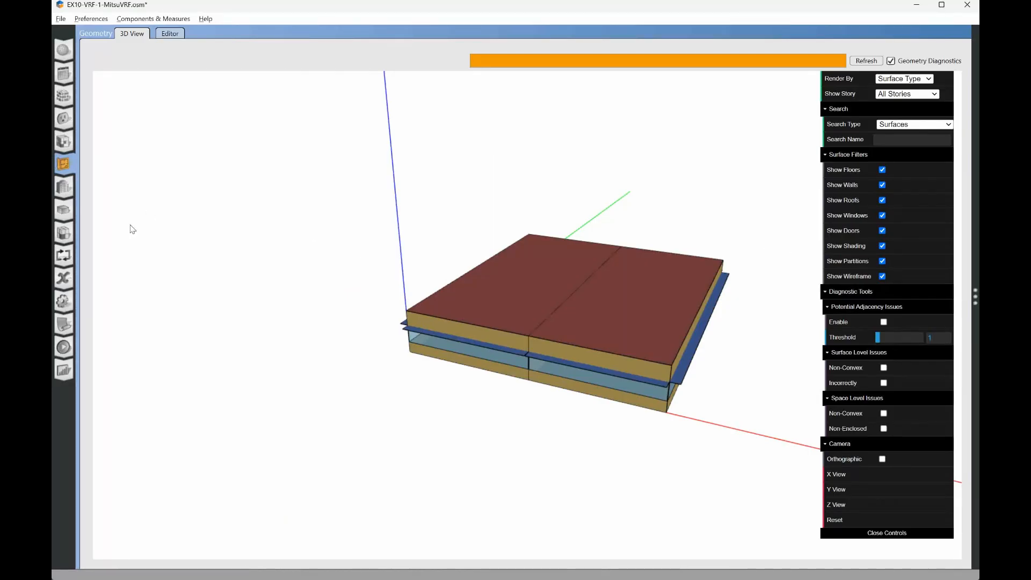
- Add the Mitsubishi PUHY-EP72TNU/YNU-A1 NONDUCTED-HIGHHEAT-VRF-OU library unit to the model's VRF systems and open its detail view
left_click(64, 256)
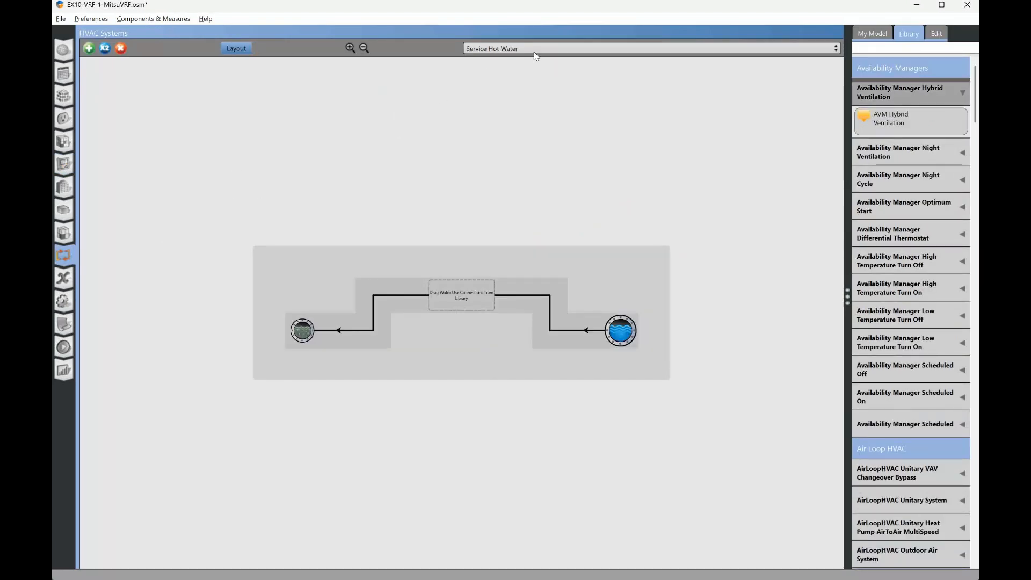
left_click(535, 49)
left_click(509, 81)
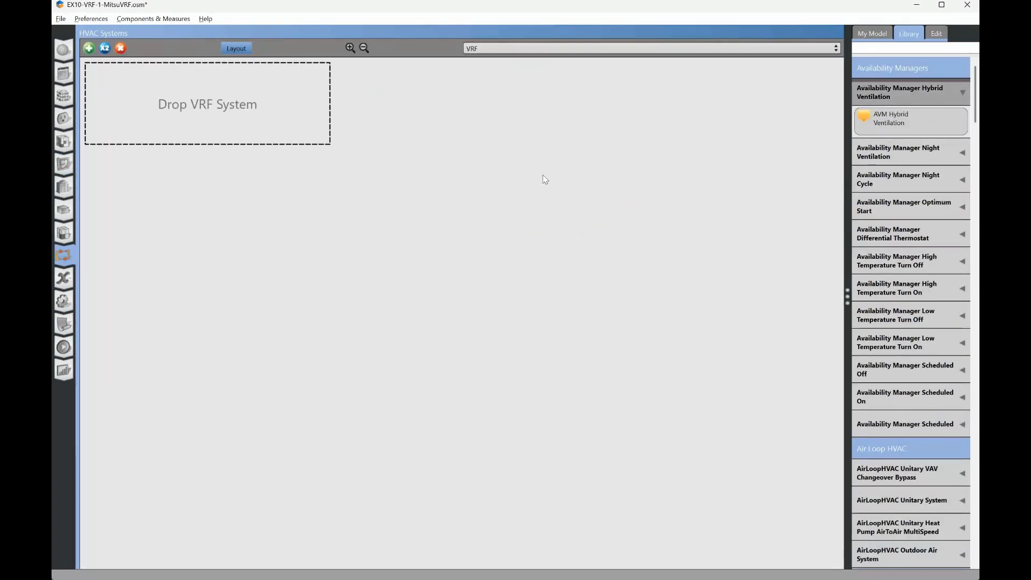
scroll(948, 413, "down", 10)
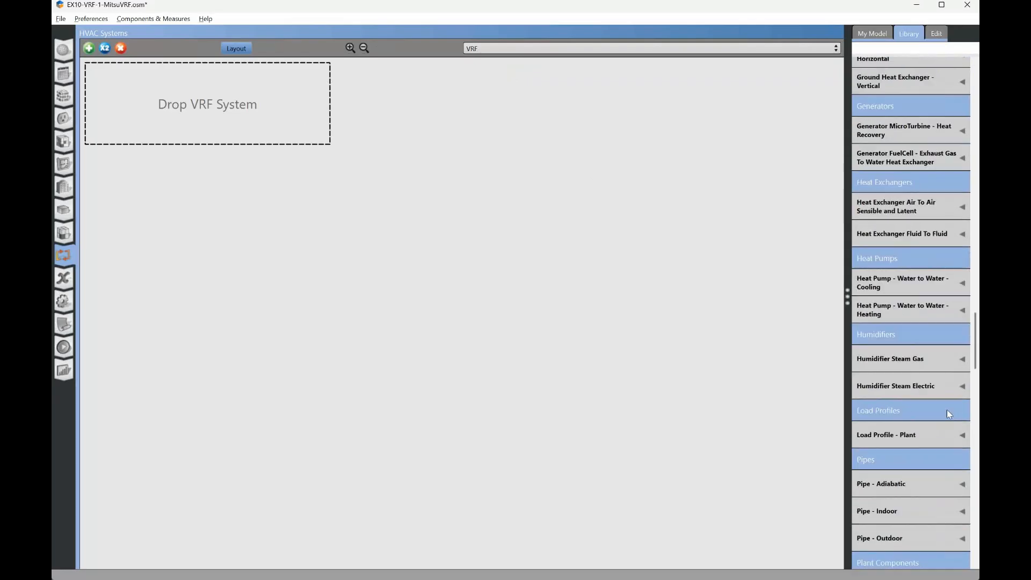
scroll(949, 413, "down", 10)
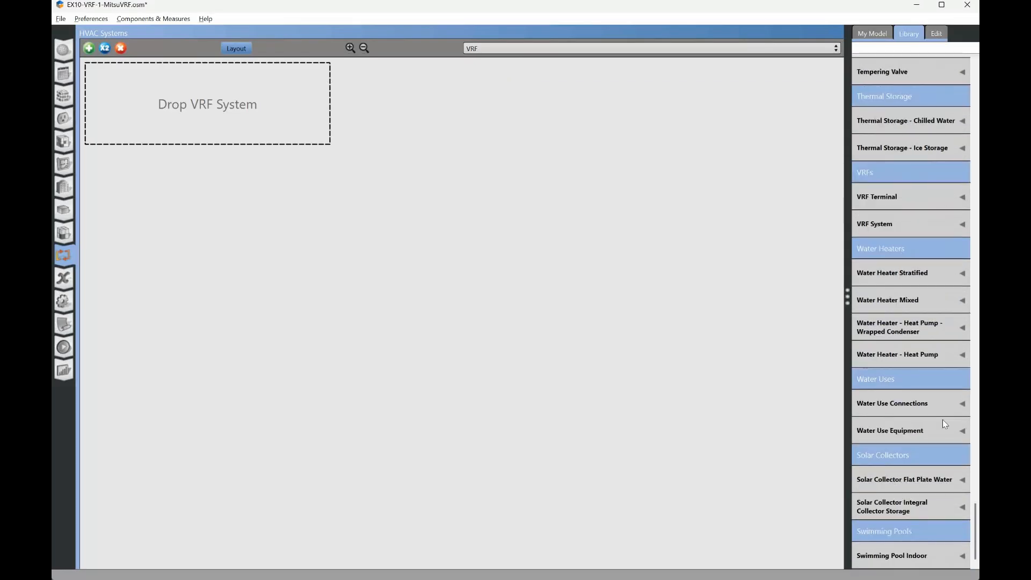
left_click(902, 222)
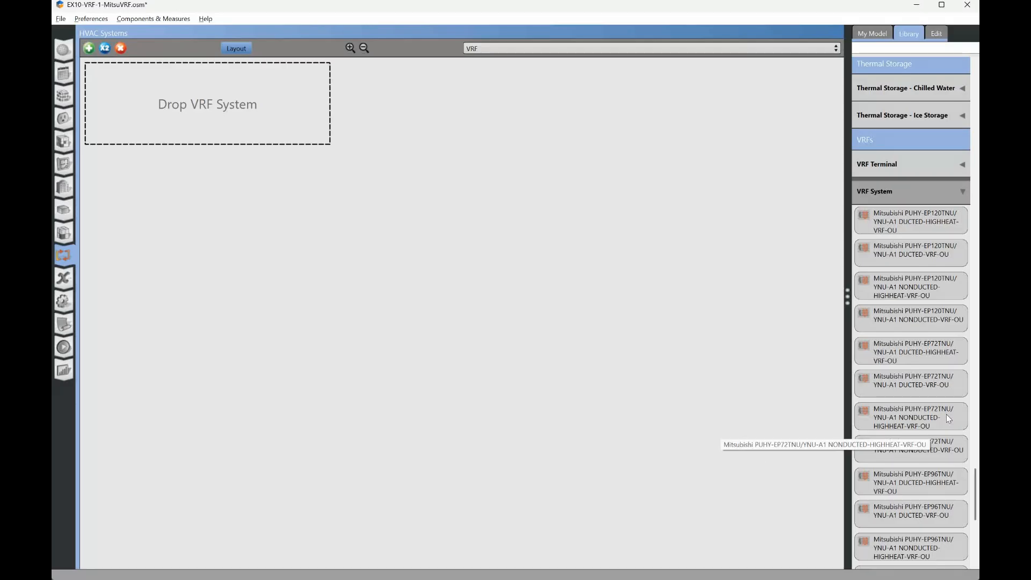
left_click_drag(946, 413, 183, 89)
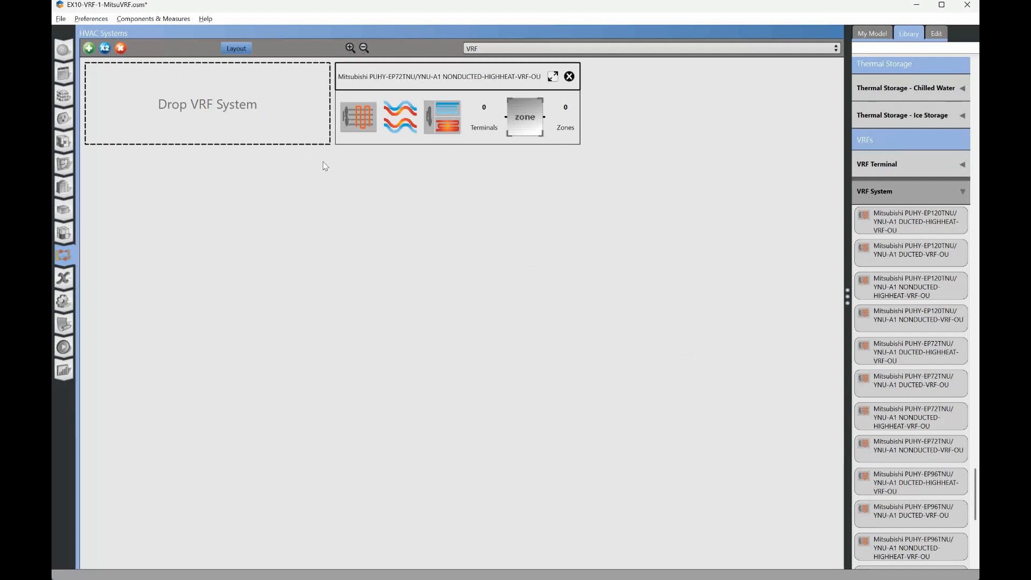
left_click(553, 79)
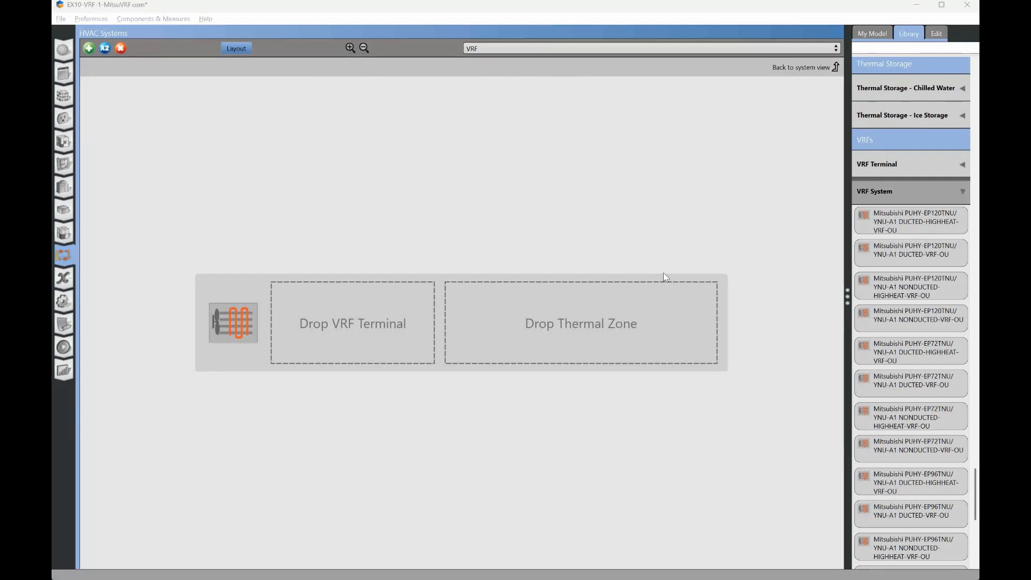
- Consult the submittals for the PKFY-P30NKMU-E2R1.TH wall mount and PEFY-P30NMAU-E5 ducted indoor units, and return to OpenStudio
key("alt+Tab")
key("ctrl+Tab")
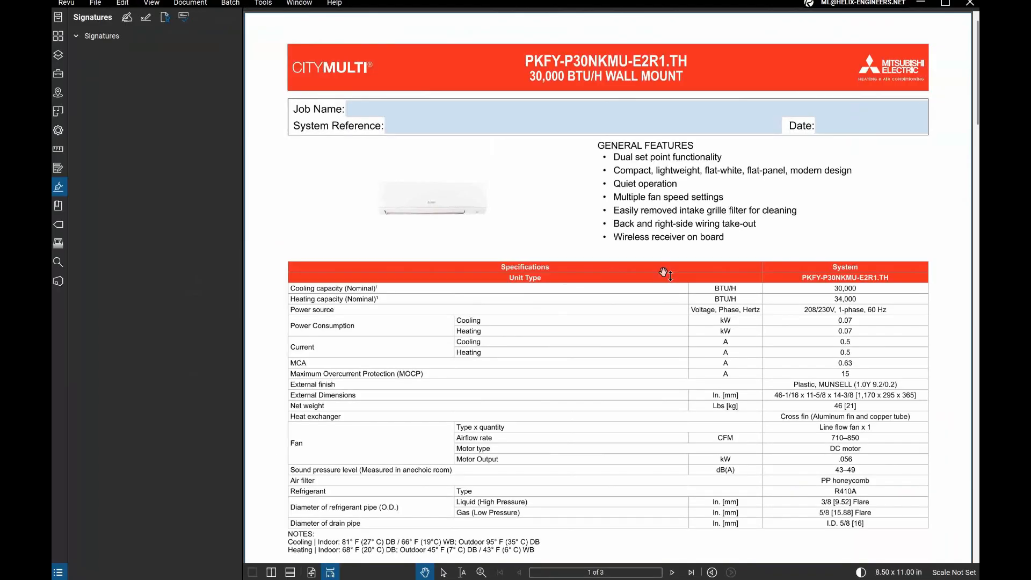
key("ctrl+Tab")
key("ctrl+Tab")
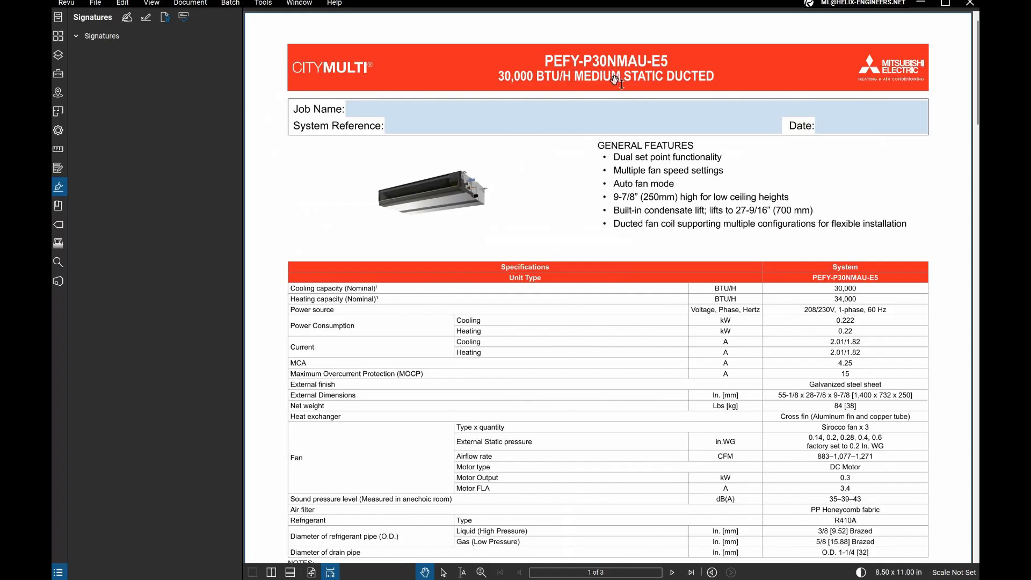
key("alt+Tab")
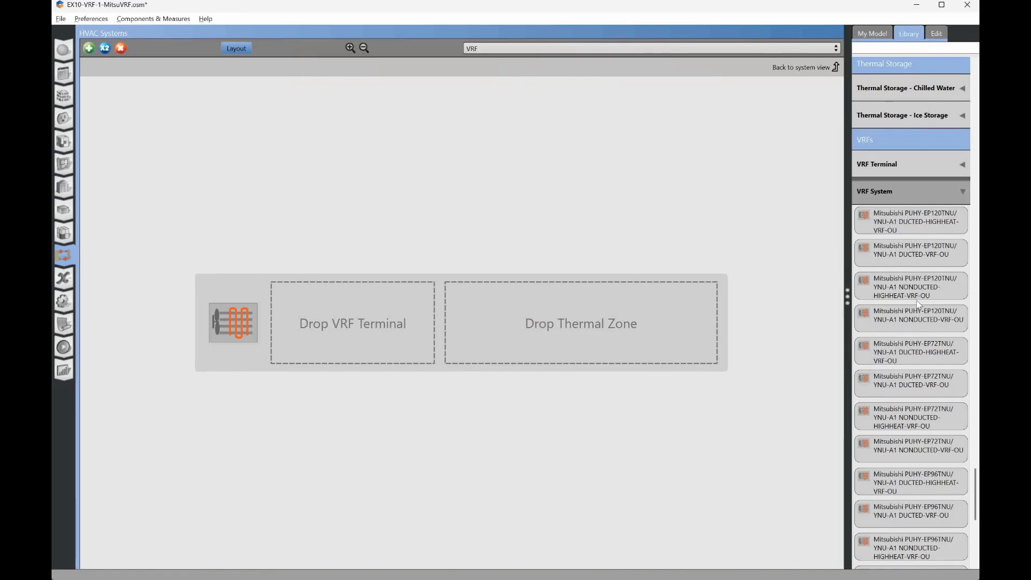
- Add the Mitsubishi PEFY_P30NMAU-E5 DUCTED and PKFY-P30NKMU-E2R1_TH NONDUCTED VRF terminals to the system, checking the wall-mount submittal between them
left_click(907, 167)
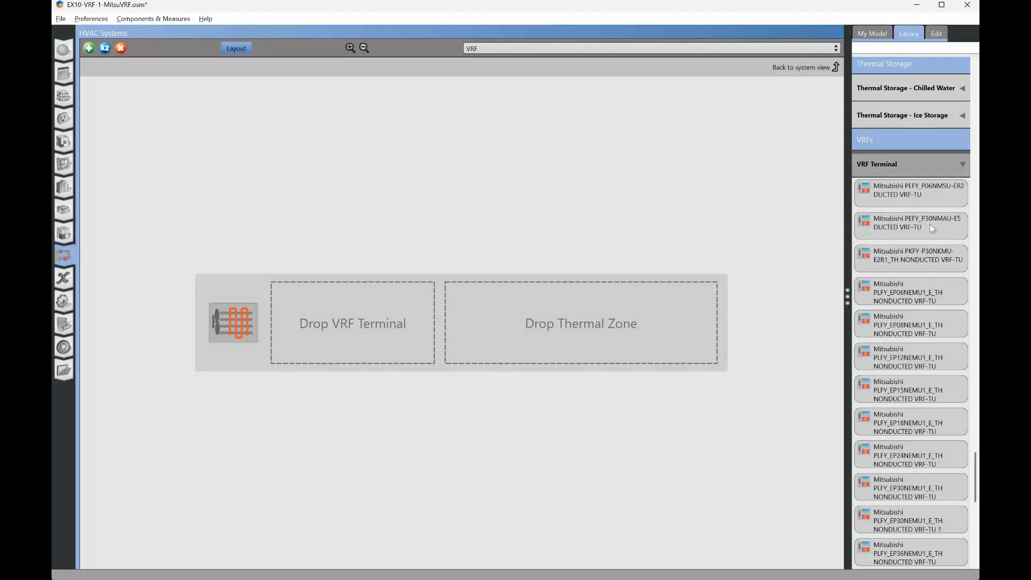
left_click_drag(933, 226, 343, 311)
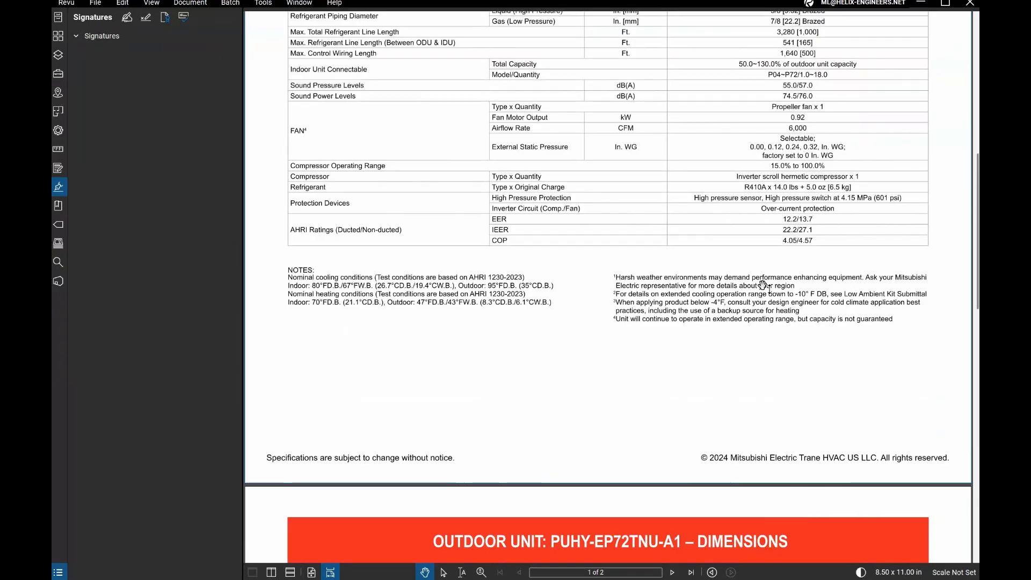
scroll(763, 285, "up", 10)
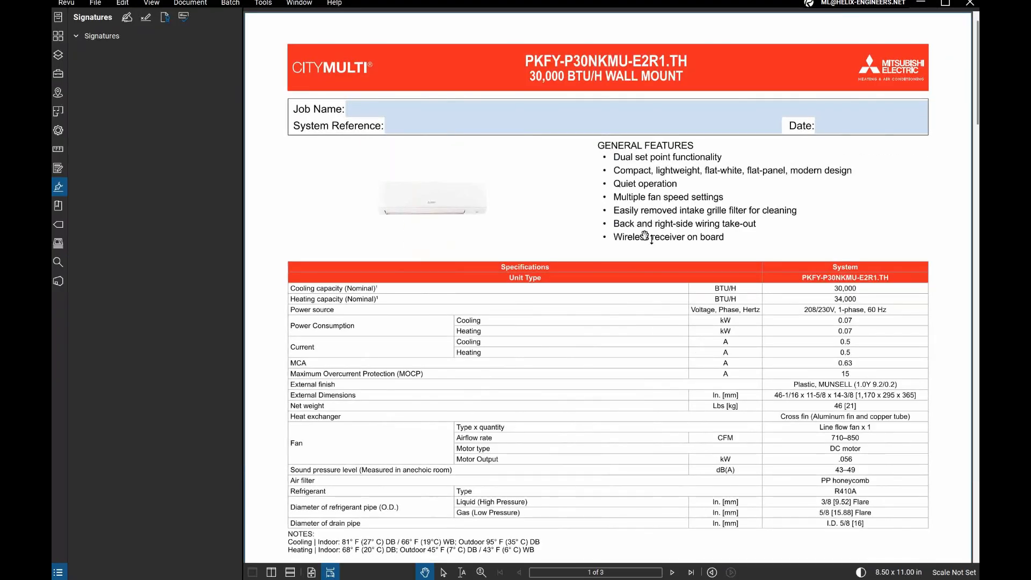
key("alt+Tab")
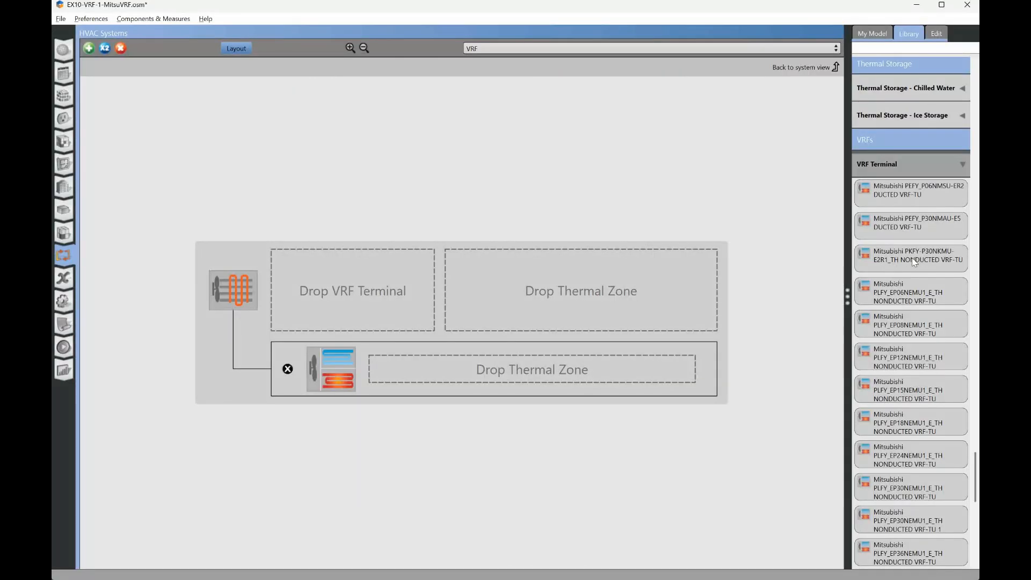
left_click_drag(917, 259, 317, 274)
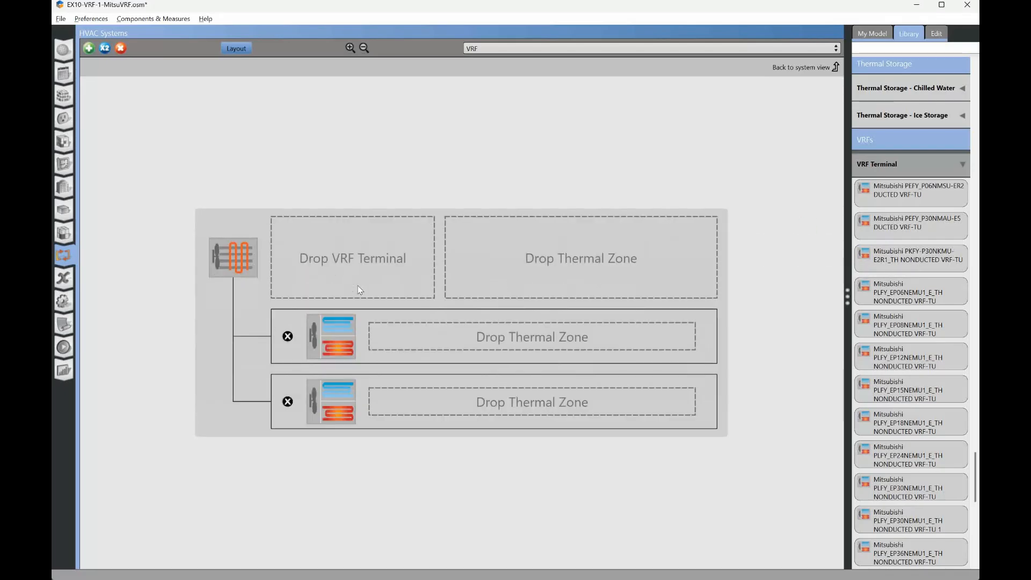
- Assign Thermal Zone 1 to the ducted PEFY terminal and Thermal Zone 2 to the nonducted PKFY terminal
left_click(872, 32)
left_click(893, 275)
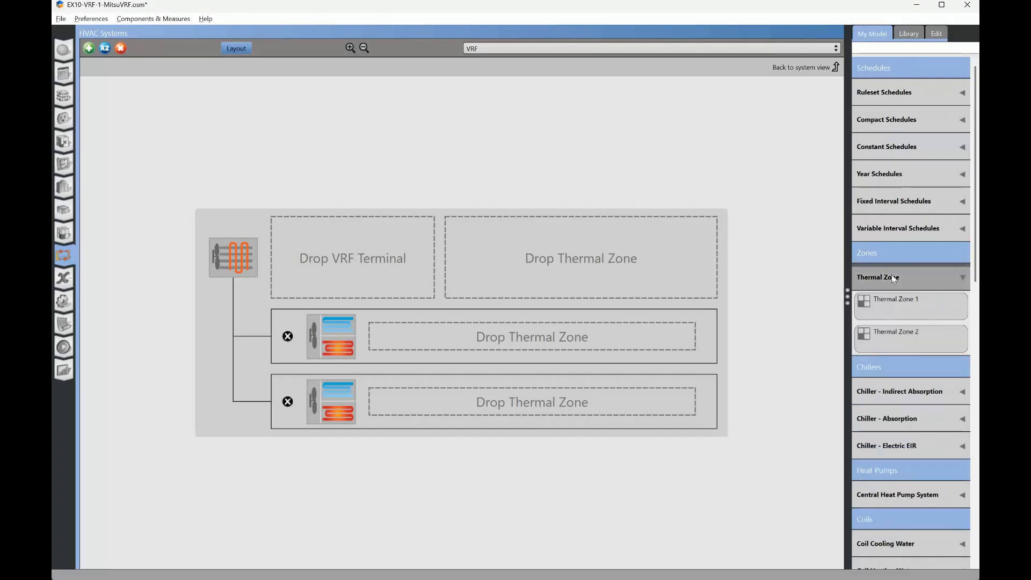
left_click_drag(917, 305, 601, 328)
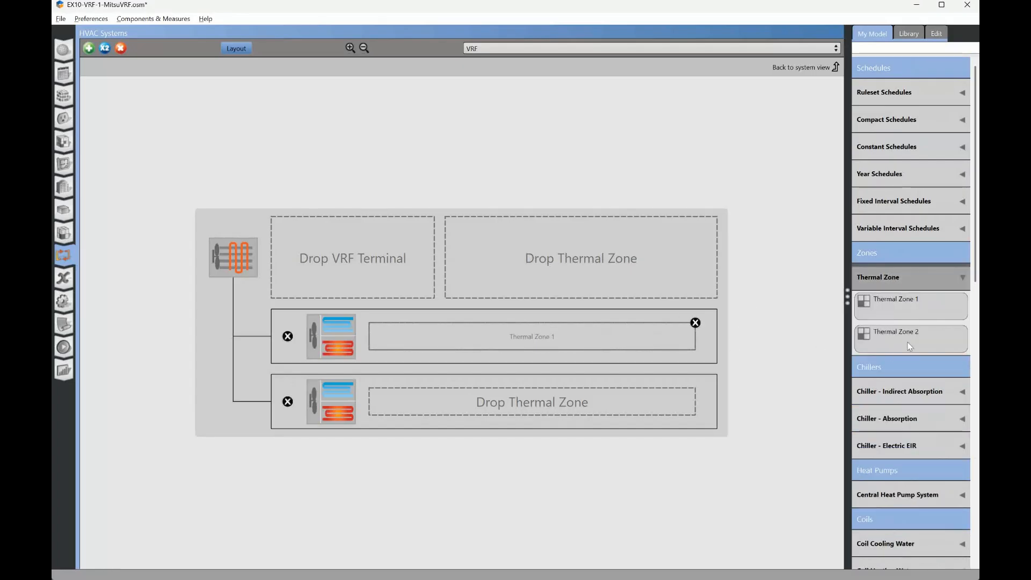
left_click_drag(911, 343, 577, 407)
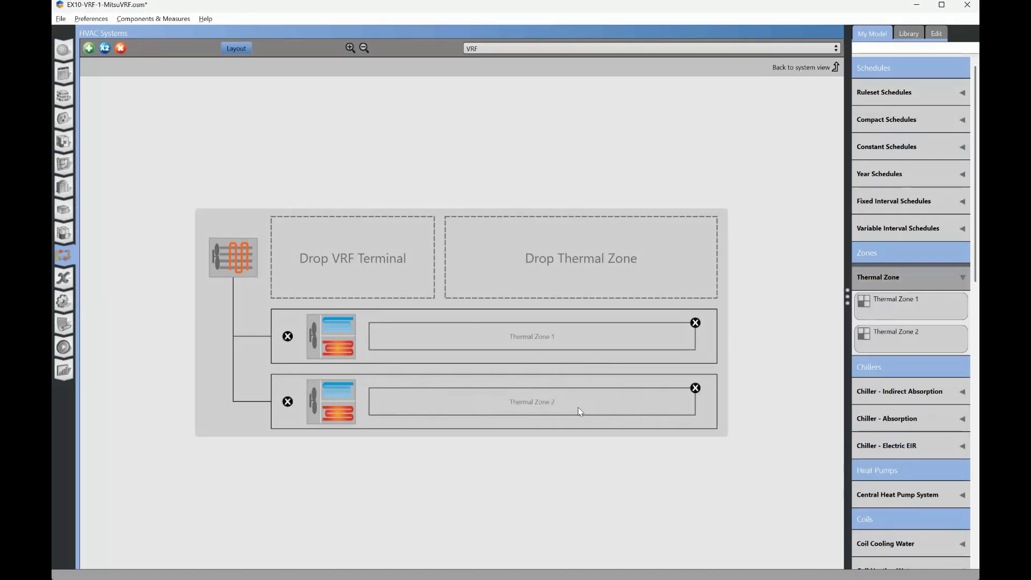
- Set the VRF outdoor unit's availability schedule to Always On Discrete hvac_library
left_click(235, 257)
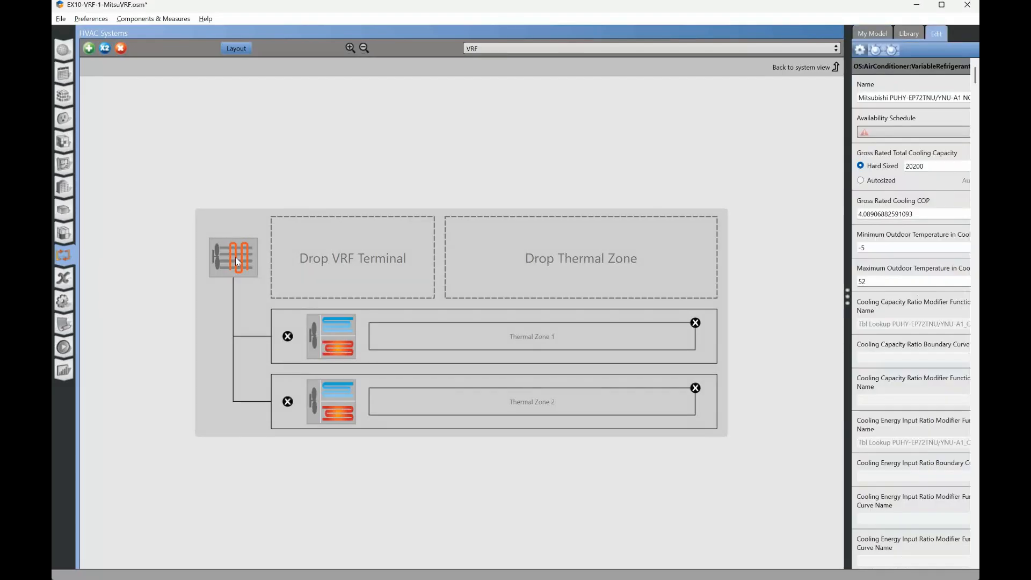
left_click(905, 132)
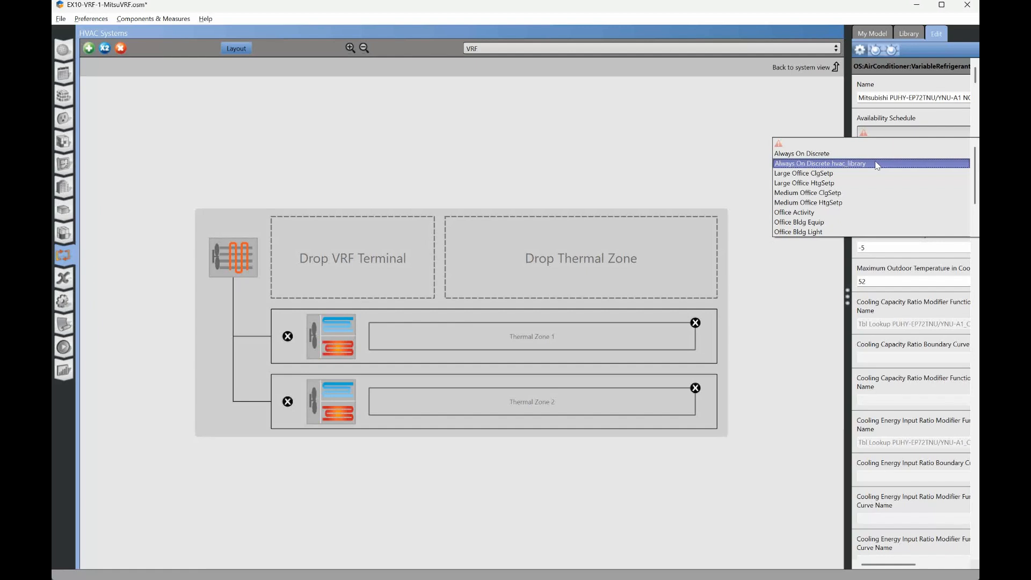
left_click(858, 166)
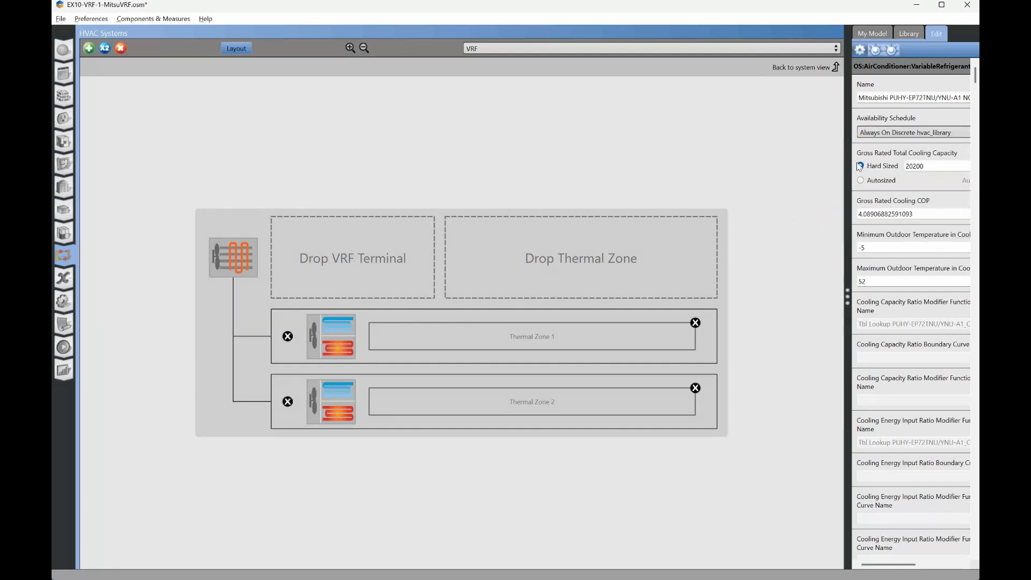
- Widen the outdoor unit's properties and choose a zone for its master thermostat location
scroll(932, 418, "down", 7)
scroll(932, 418, "down", 9)
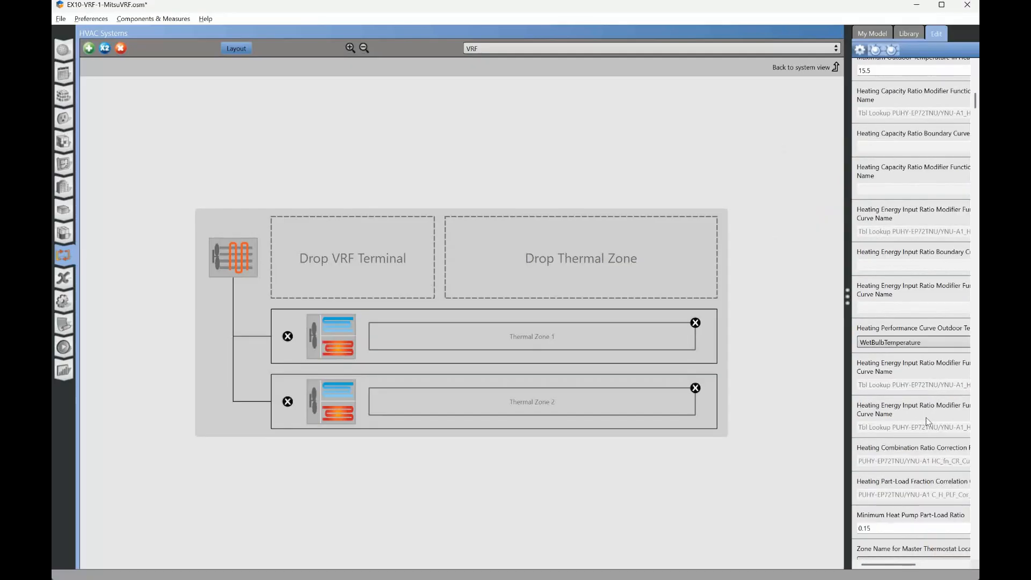
left_click_drag(848, 297, 783, 300)
scroll(857, 371, "down", 5)
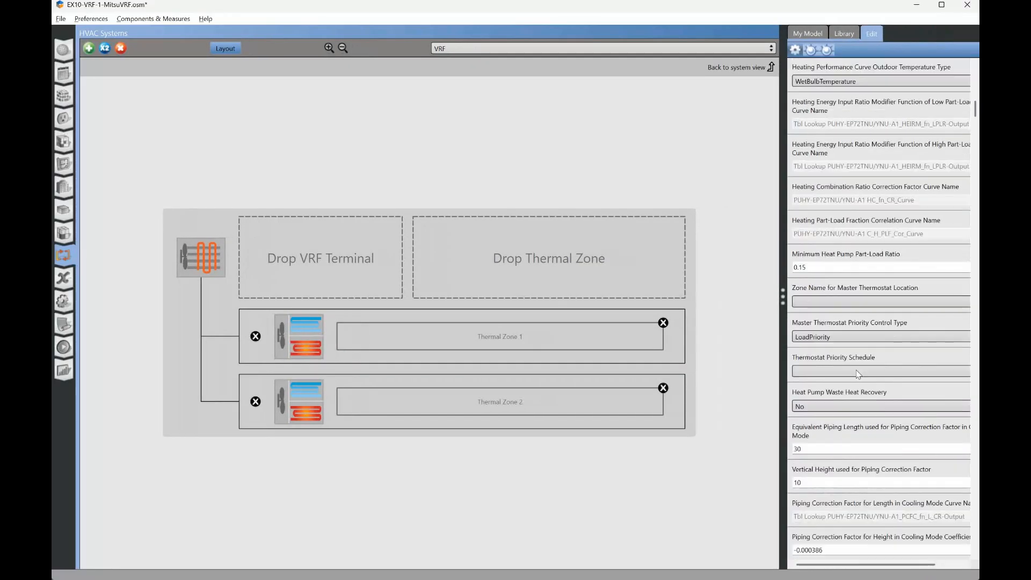
left_click(862, 302)
left_click(827, 321)
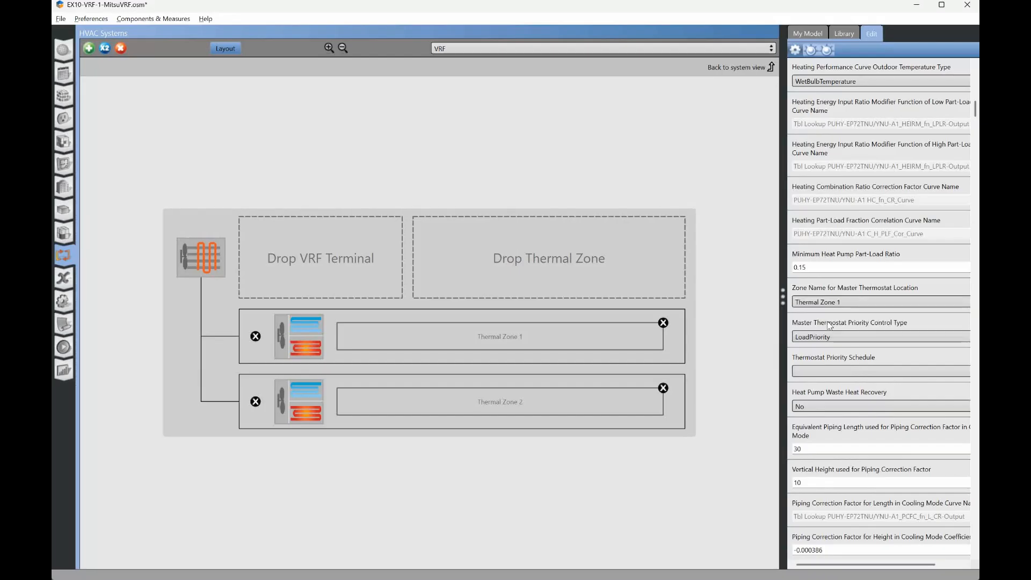
- Choose the controlling zone for the ducted PEFY terminal and set the nonducted PKFY terminal's controlling zone to Thermal Zone 2
left_click(301, 336)
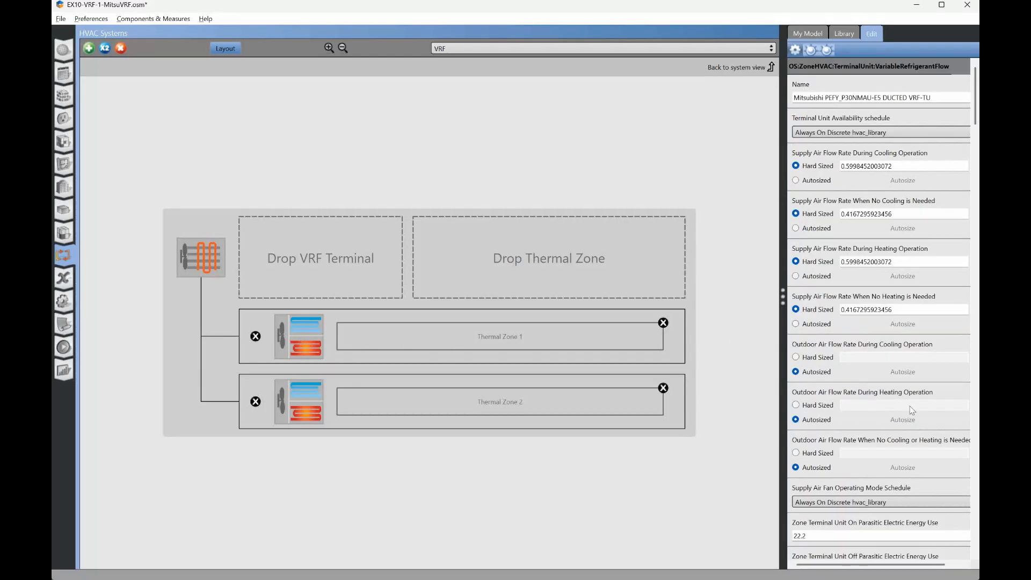
scroll(894, 415, "down", 6)
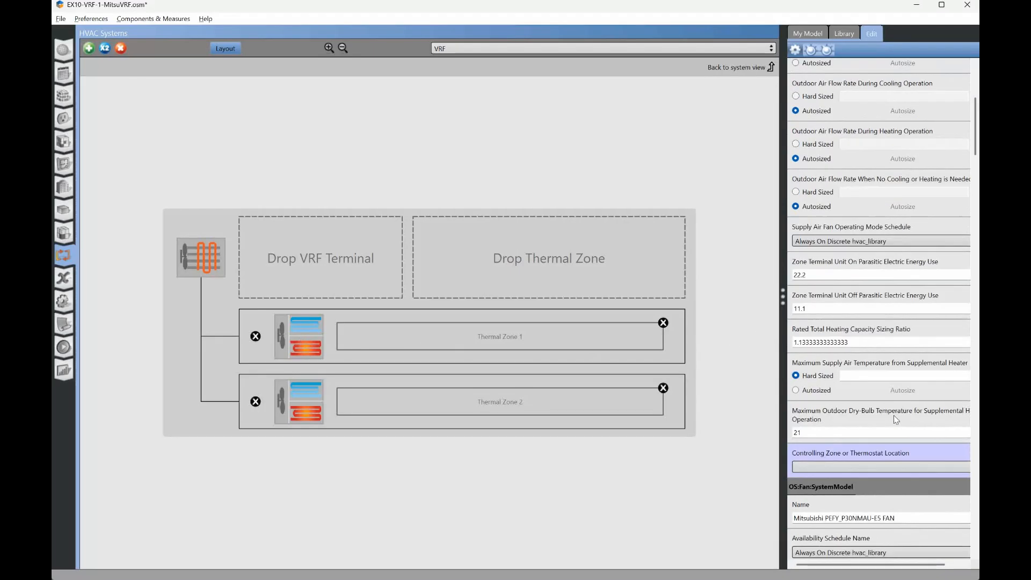
left_click(871, 467)
left_click(840, 487)
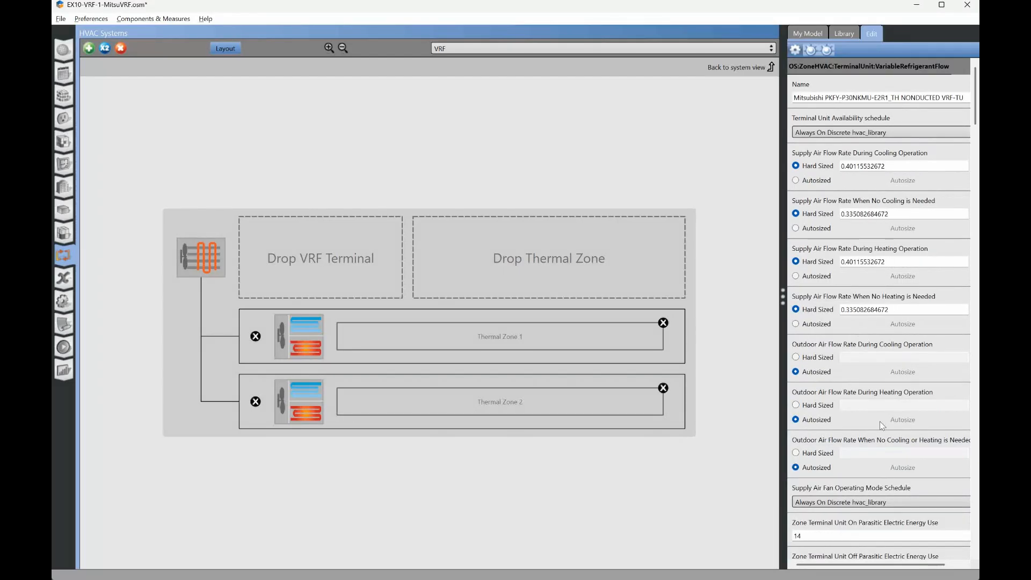
scroll(879, 421, "down", 8)
scroll(859, 403, "down", 6)
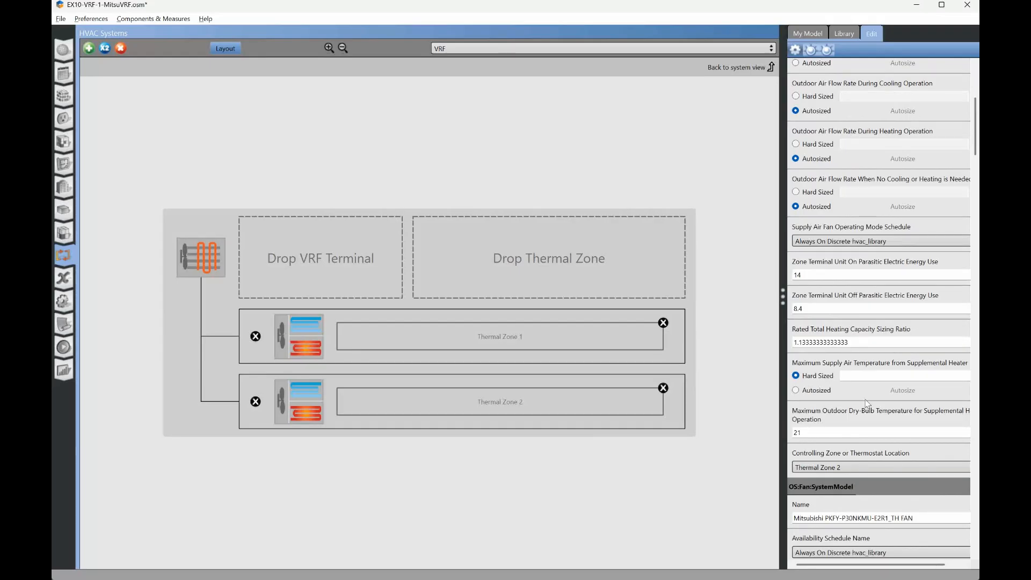
- Check the VRF equipment assigned to both thermal zones and run the simulation
left_click(771, 67)
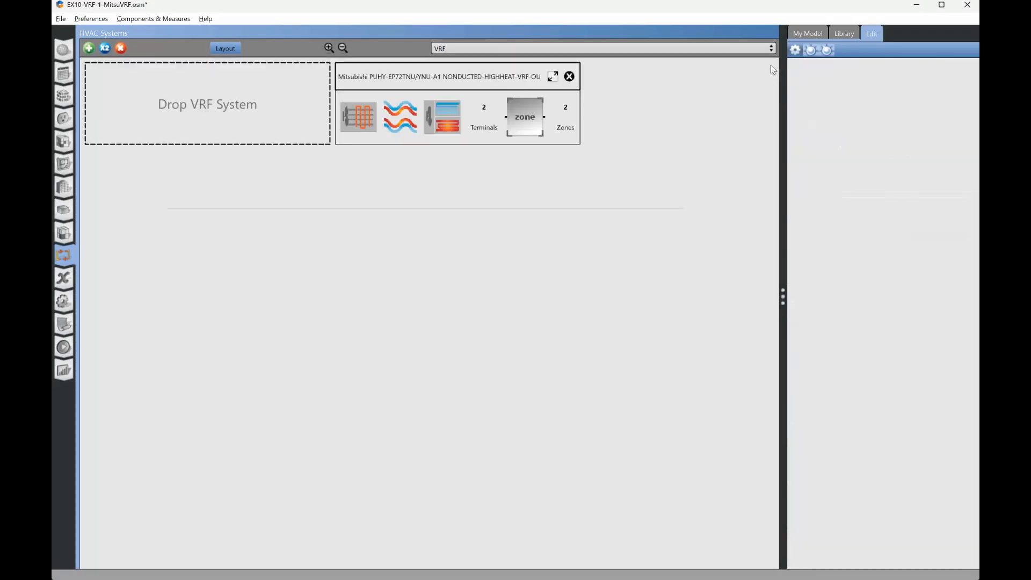
left_click(63, 233)
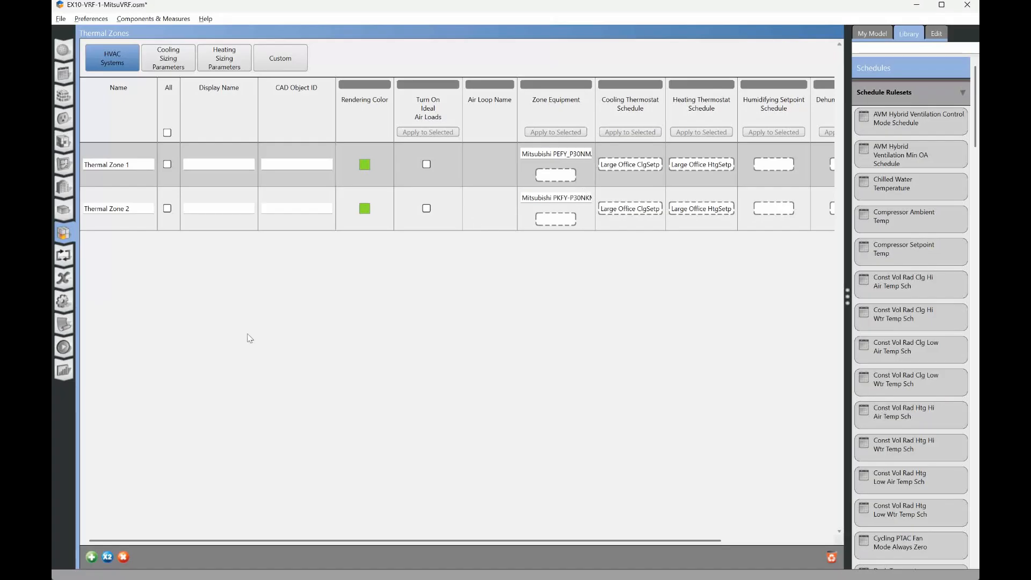
left_click(64, 349)
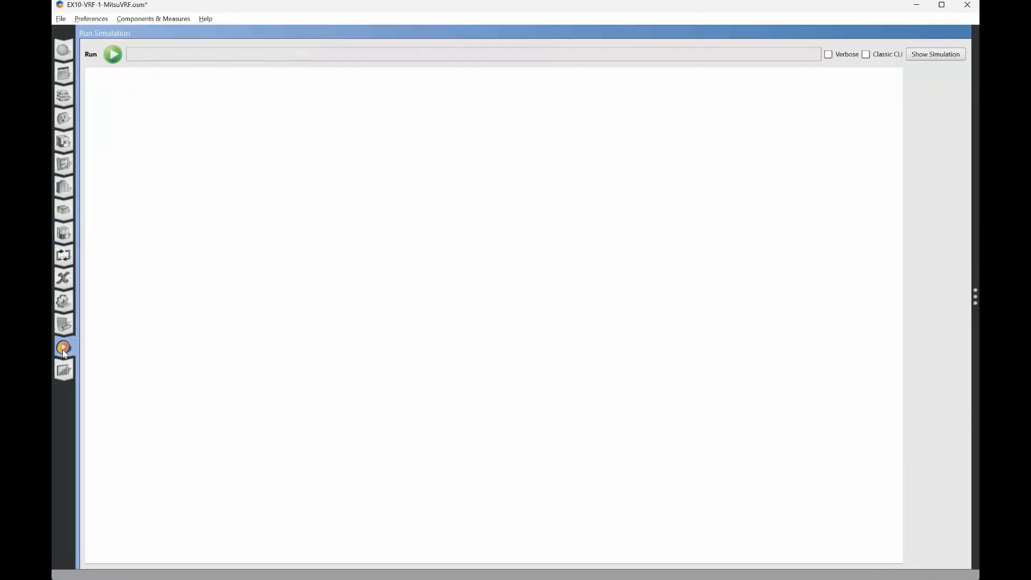
left_click(113, 54)
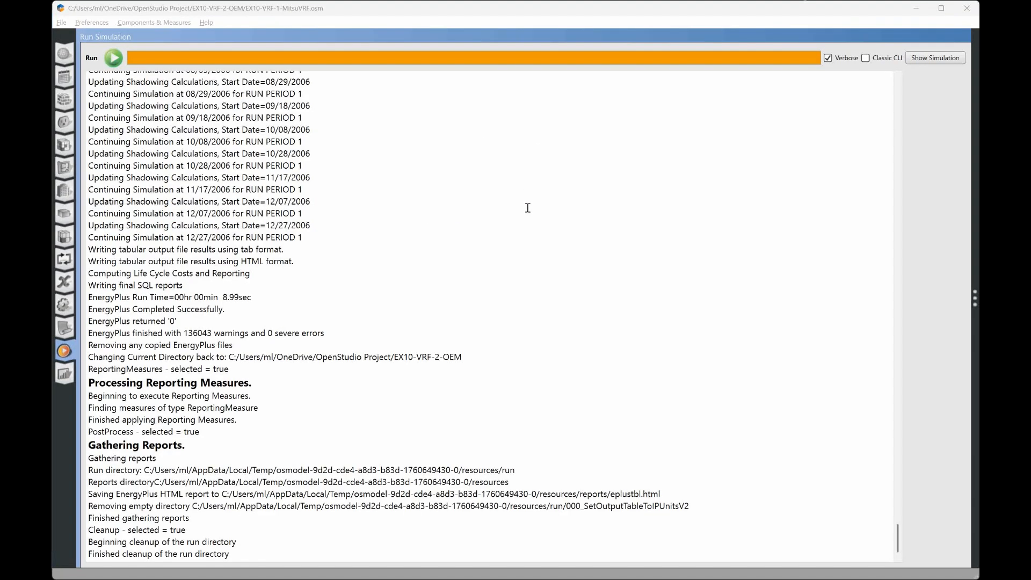
- Switch to File Explorer and open eplusout.err from the run folder of EX10-VRF-1-MitsuVRF
key("alt+Tab")
key("alt+Tab")
key("alt+Tab")
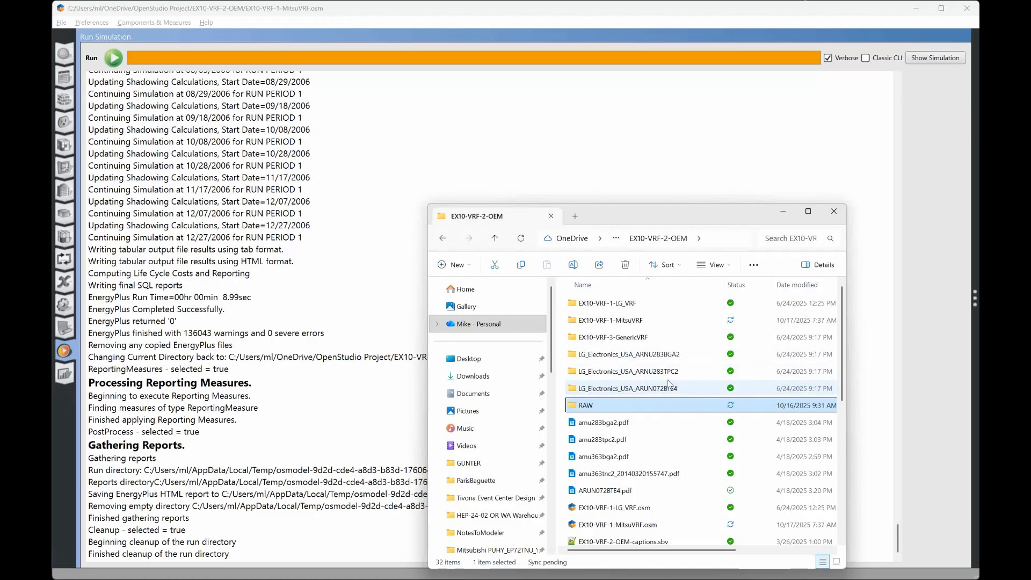
left_click(628, 321)
double_click(629, 321)
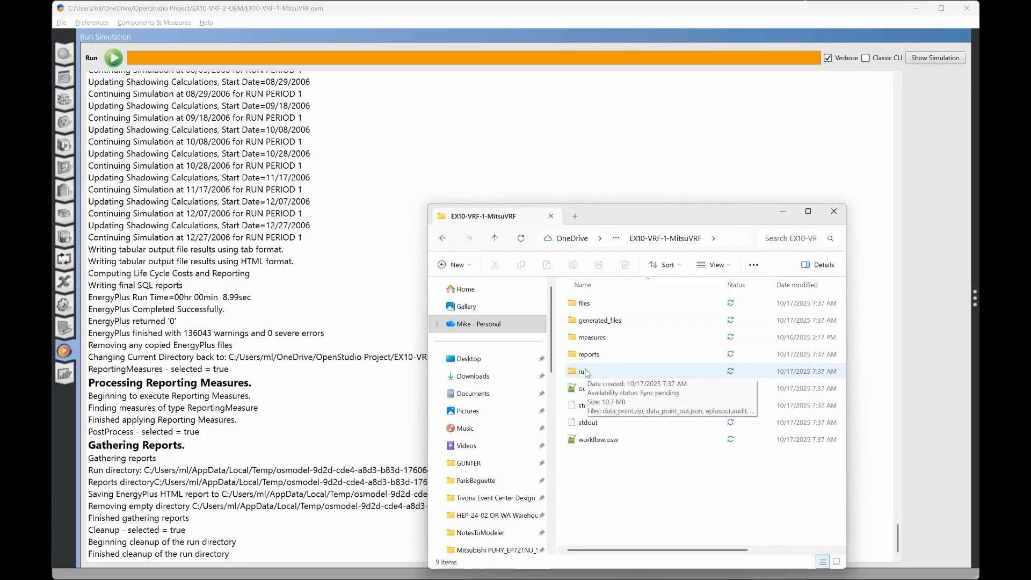
double_click(584, 372)
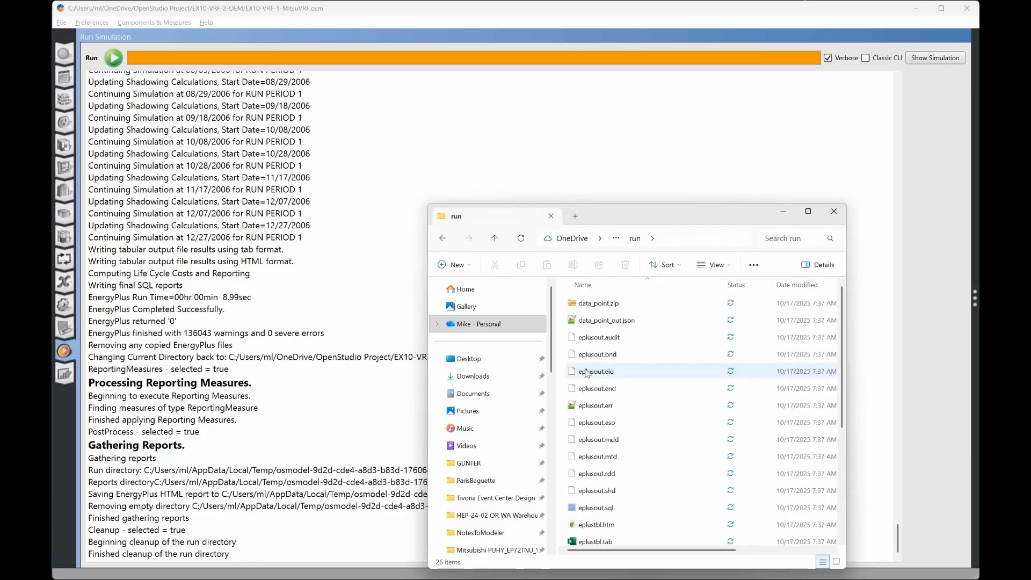
double_click(592, 406)
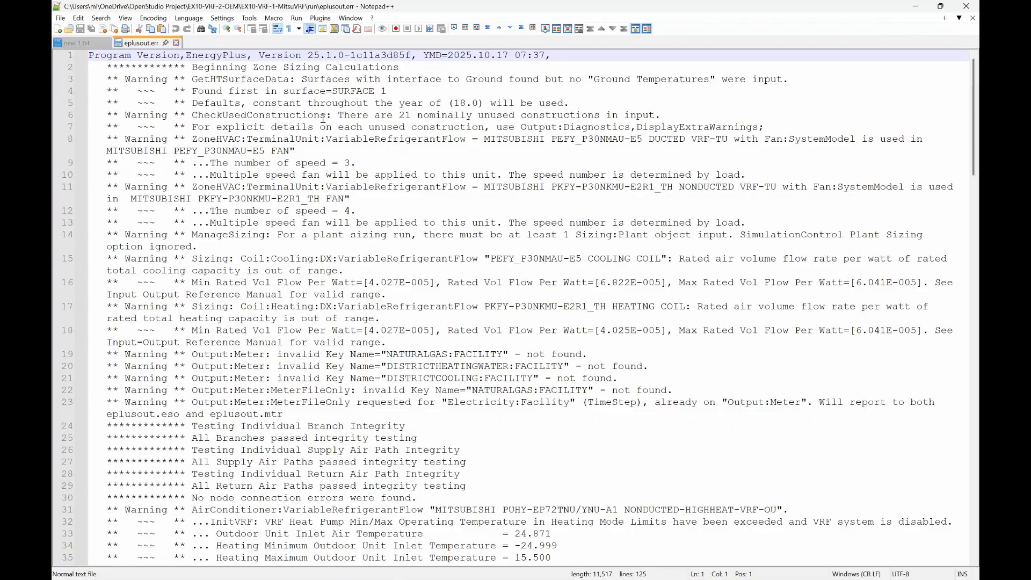
- Mark and bookmark every occurrence of "Warning" in eplusout.err
key("ctrl+f")
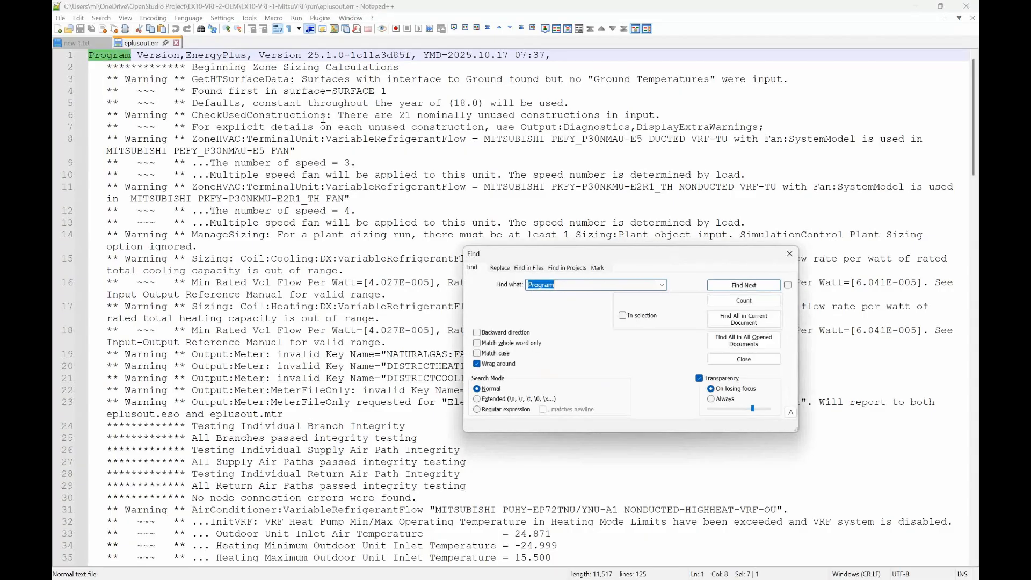
type("Warning")
left_click(597, 267)
left_click(737, 289)
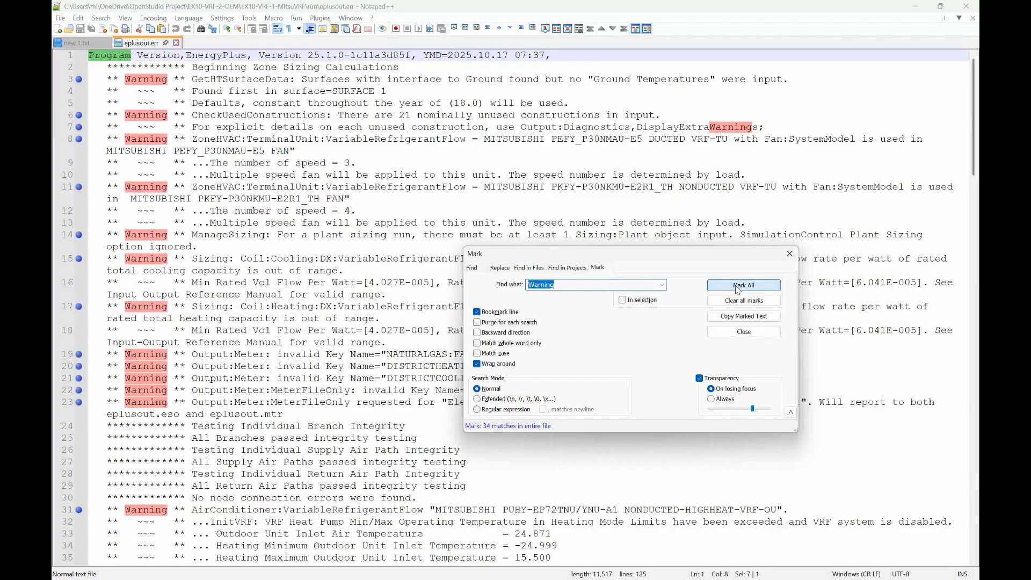
left_click(749, 332)
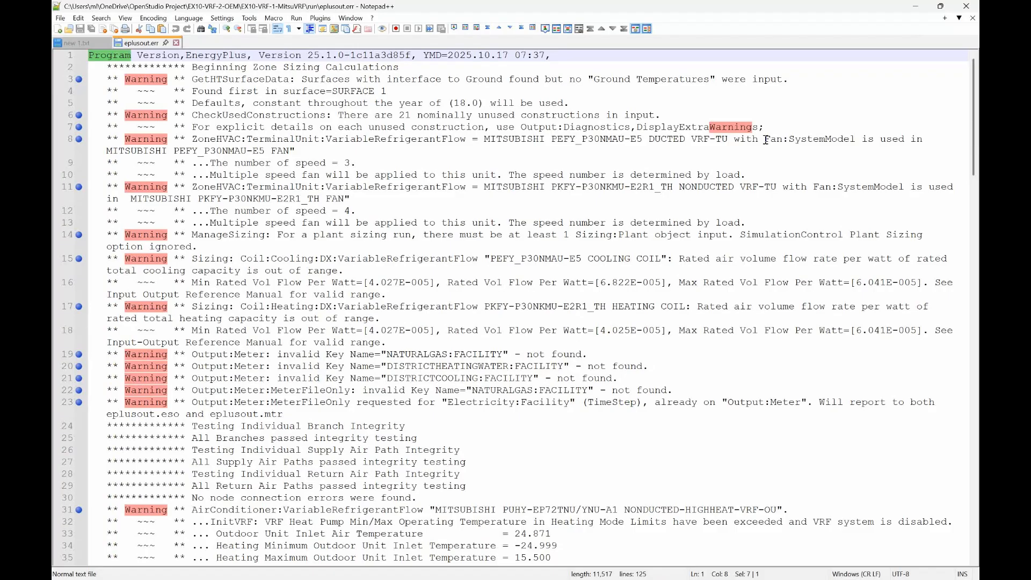
- Examine the Fan:SystemModel warning and compare the PEFY cooling coil's rated air flow per watt with its minimum and maximum limits
left_click_drag(765, 140, 855, 140)
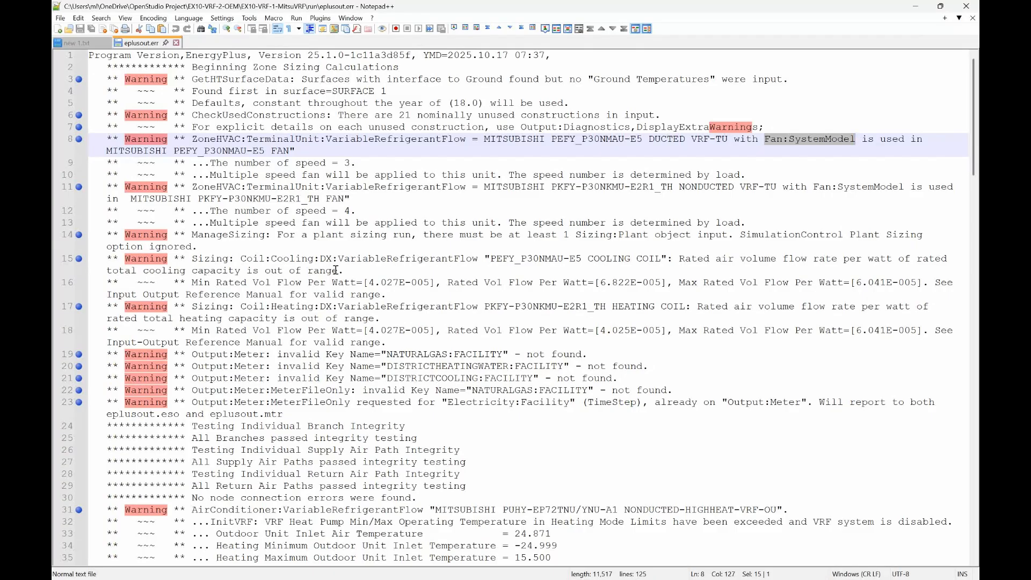
left_click_drag(491, 260, 662, 259)
left_click(680, 259)
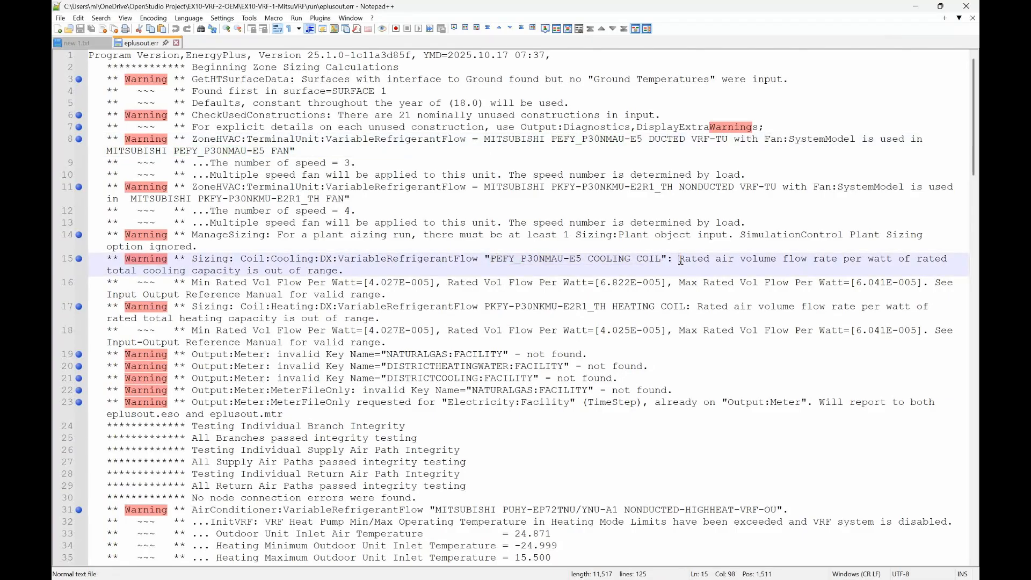
key("shift+End")
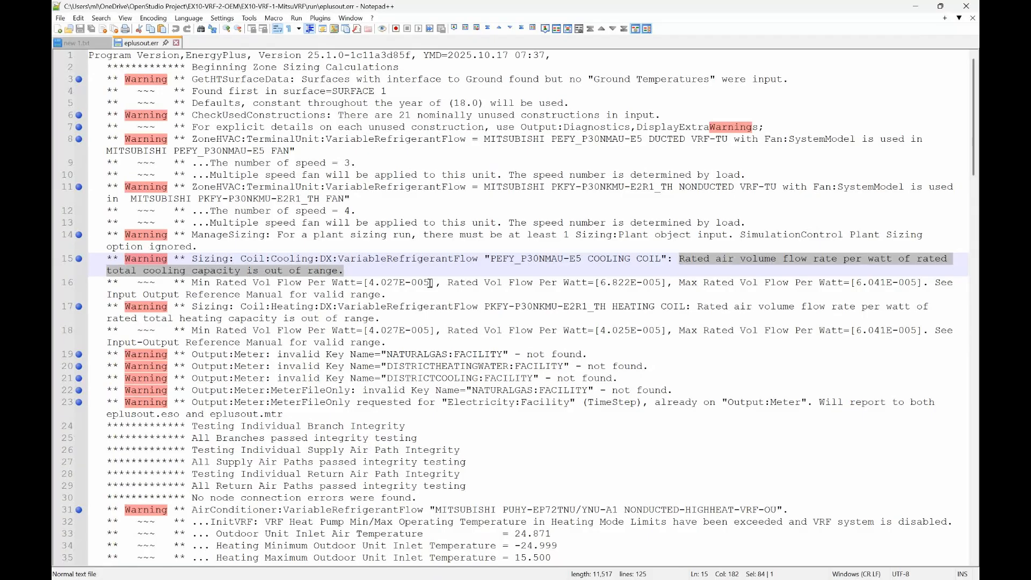
left_click_drag(430, 283, 367, 283)
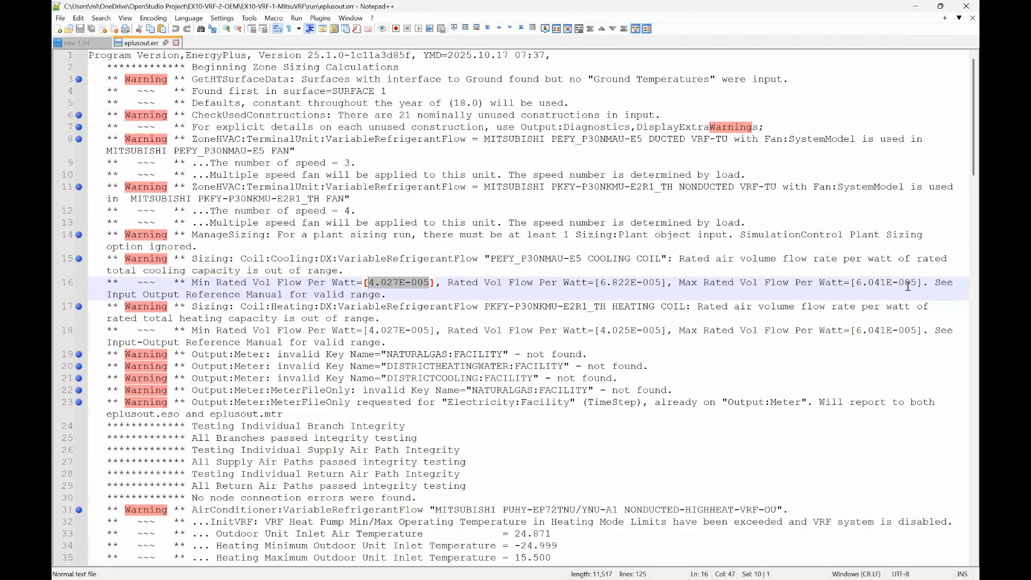
left_click_drag(917, 283, 856, 283)
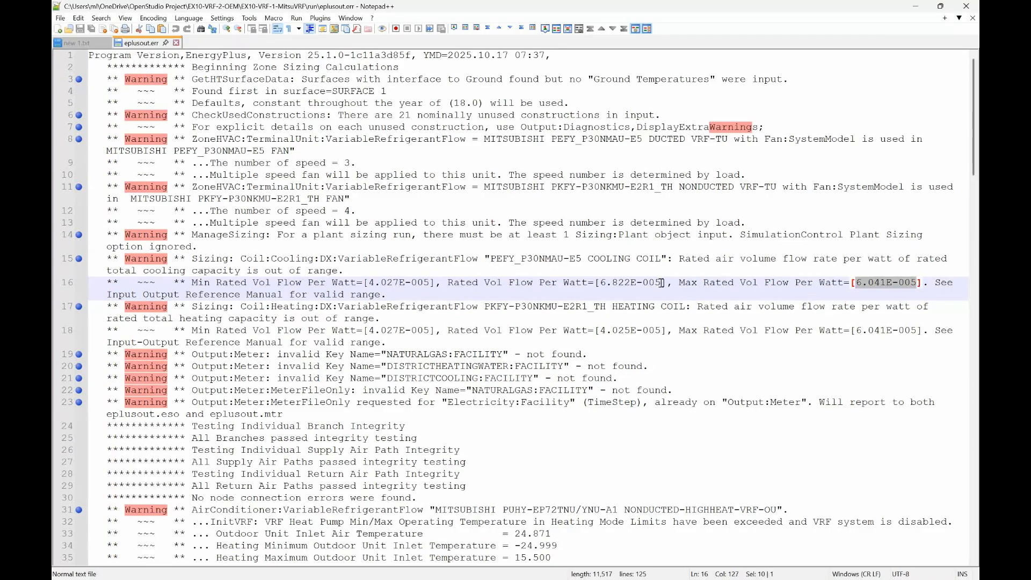
left_click_drag(661, 284, 600, 285)
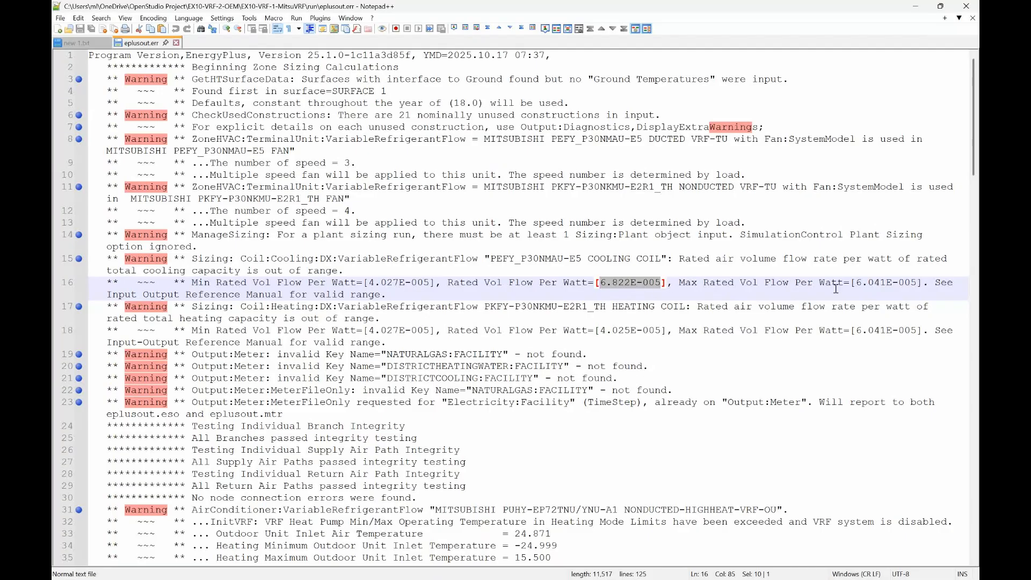
left_click_drag(917, 283, 857, 285)
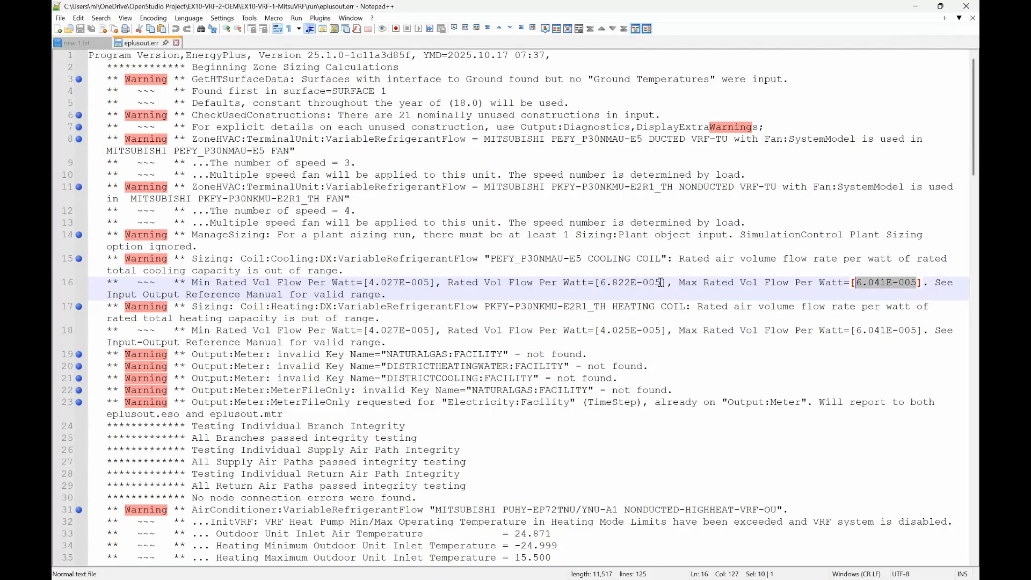
left_click_drag(661, 282, 604, 286)
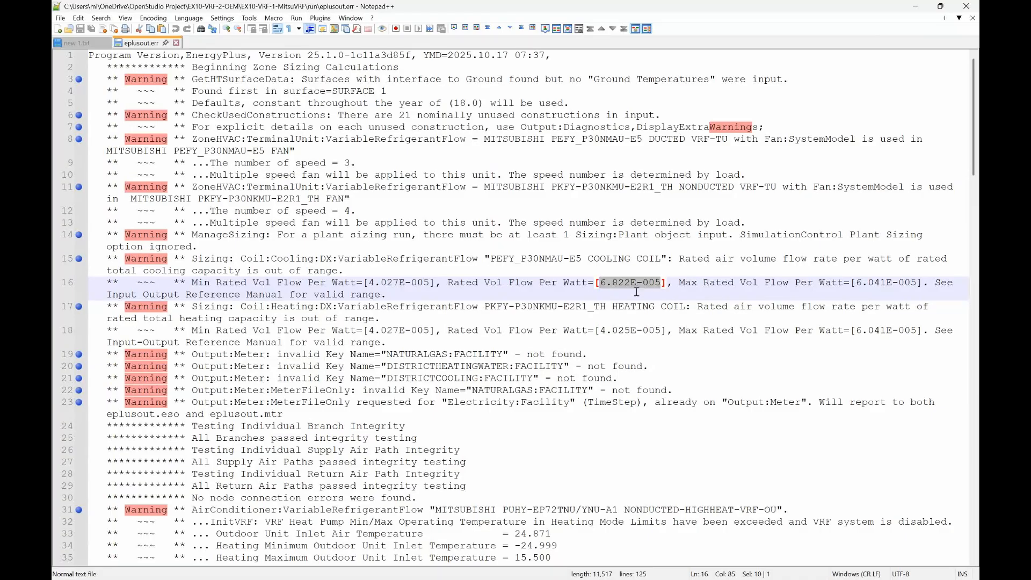
left_click(401, 296)
- Switch to the Notes to Energy Modeler PDF in Revu and go to its first page
key("alt+Tab")
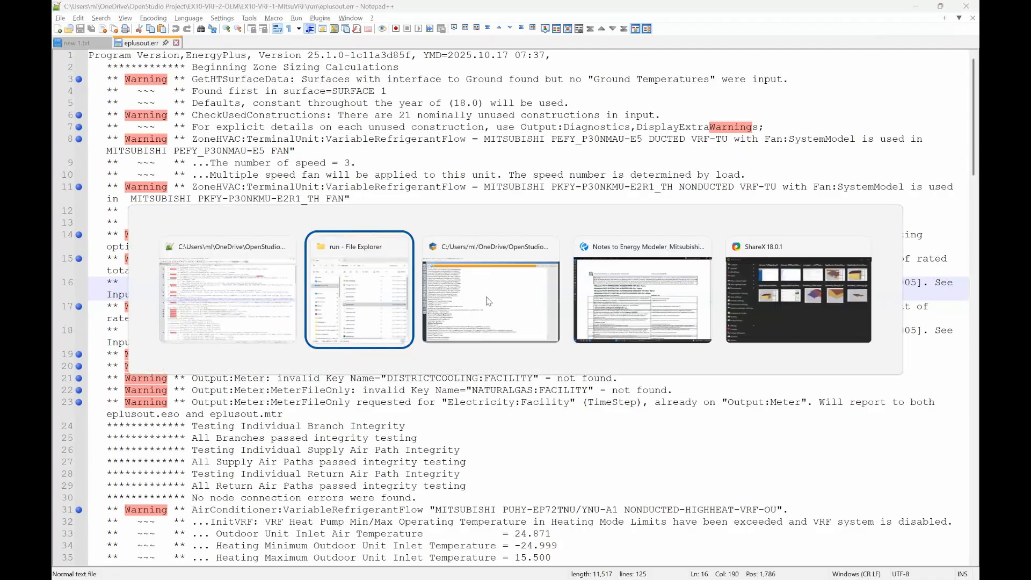
key("alt+Tab")
key("alt+Tab")
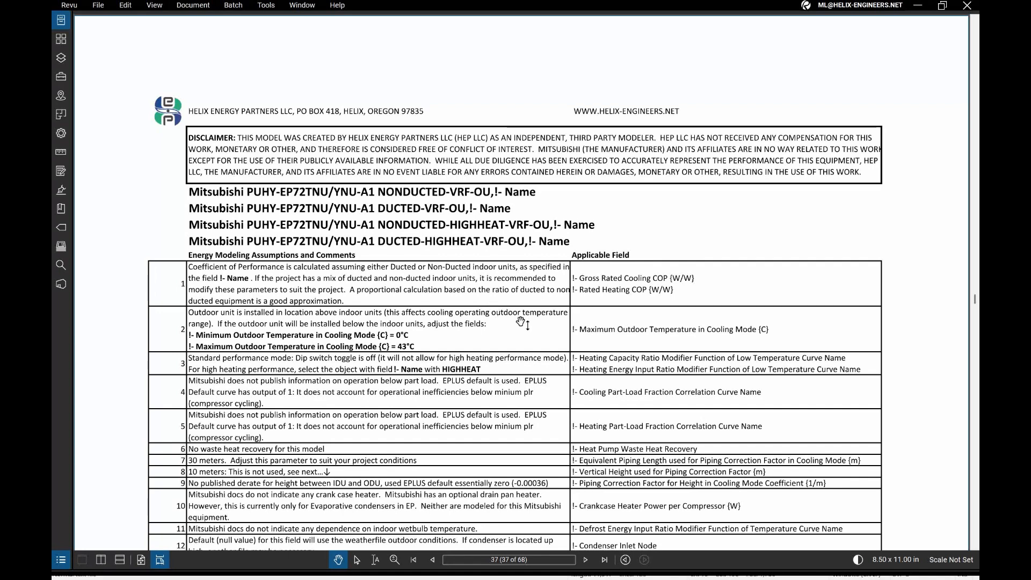
key("Home")
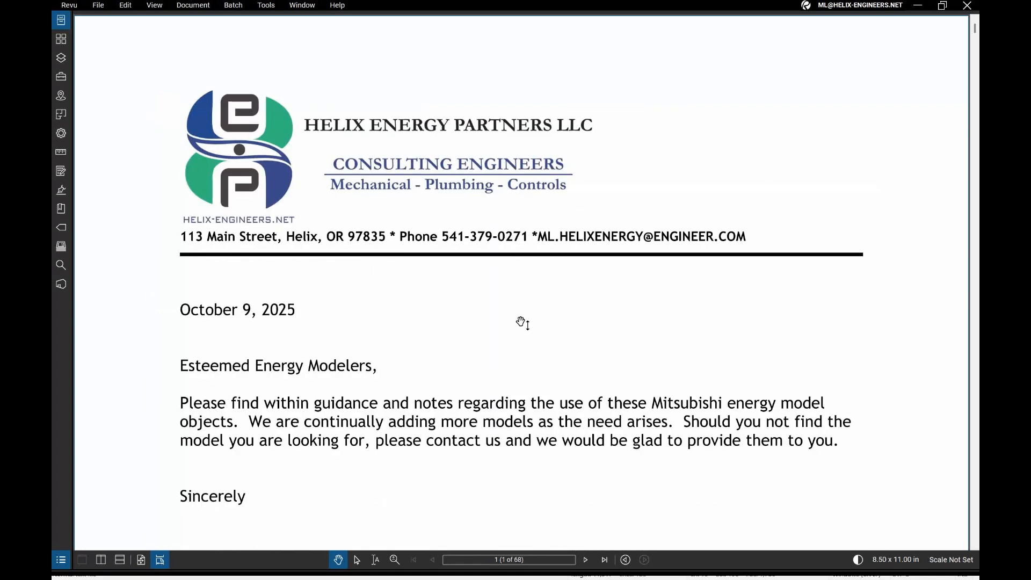